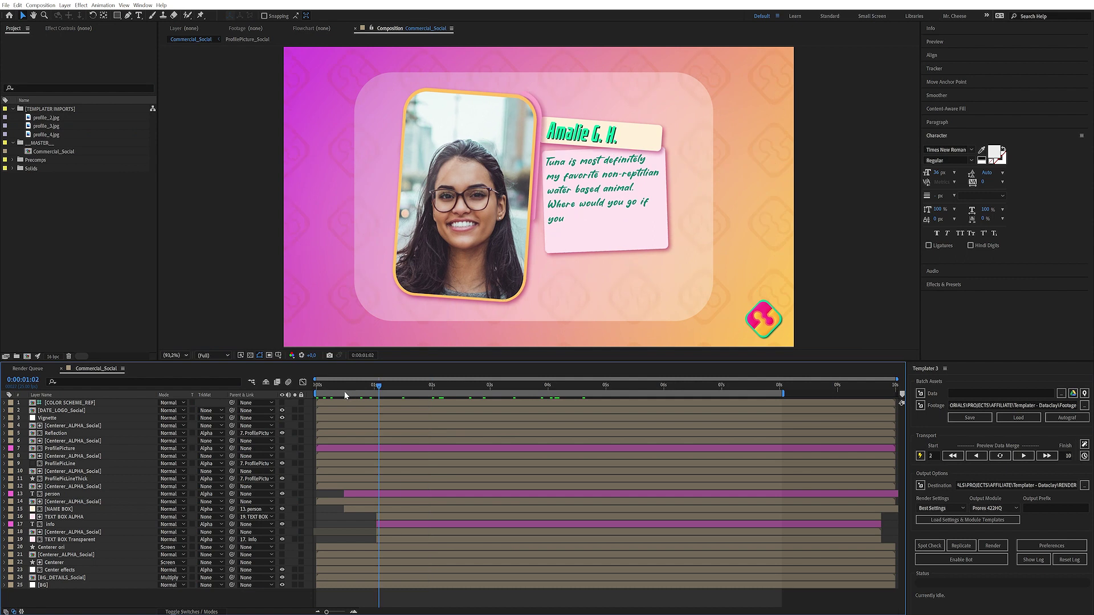
Step: Set Templater's Google Sheets data source to the Templater Test spreadsheet's Profiles worksheet
left_click(334, 385)
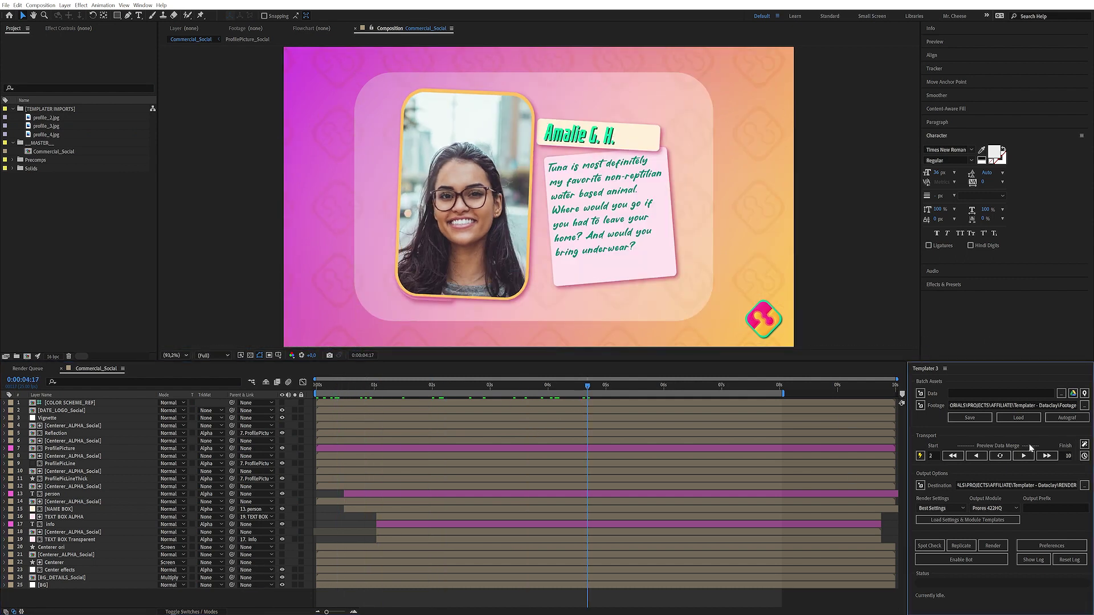
left_click(143, 5)
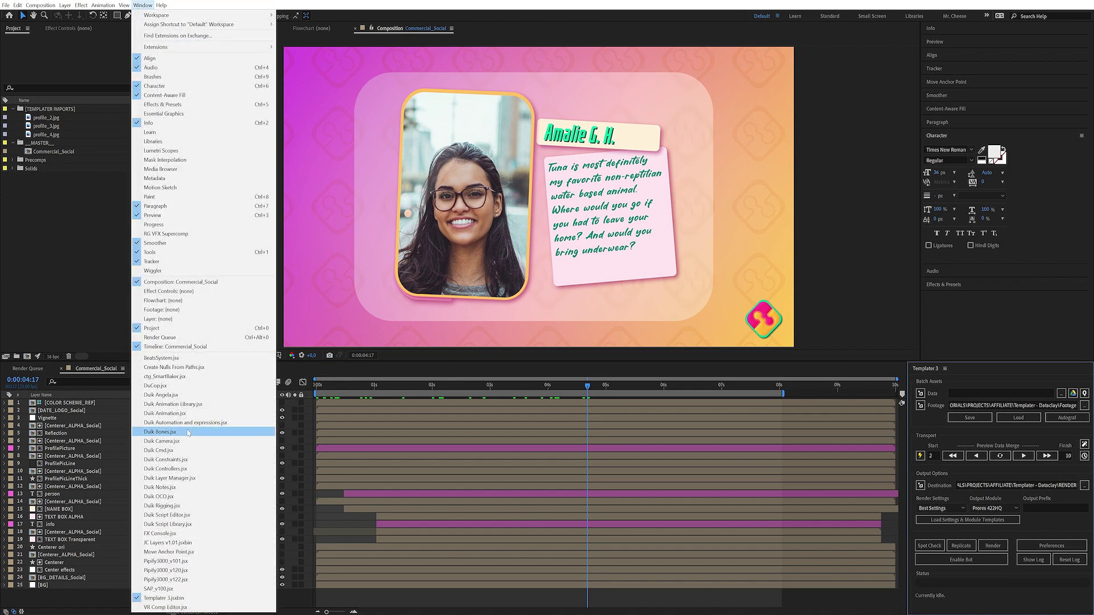
left_click(98, 598)
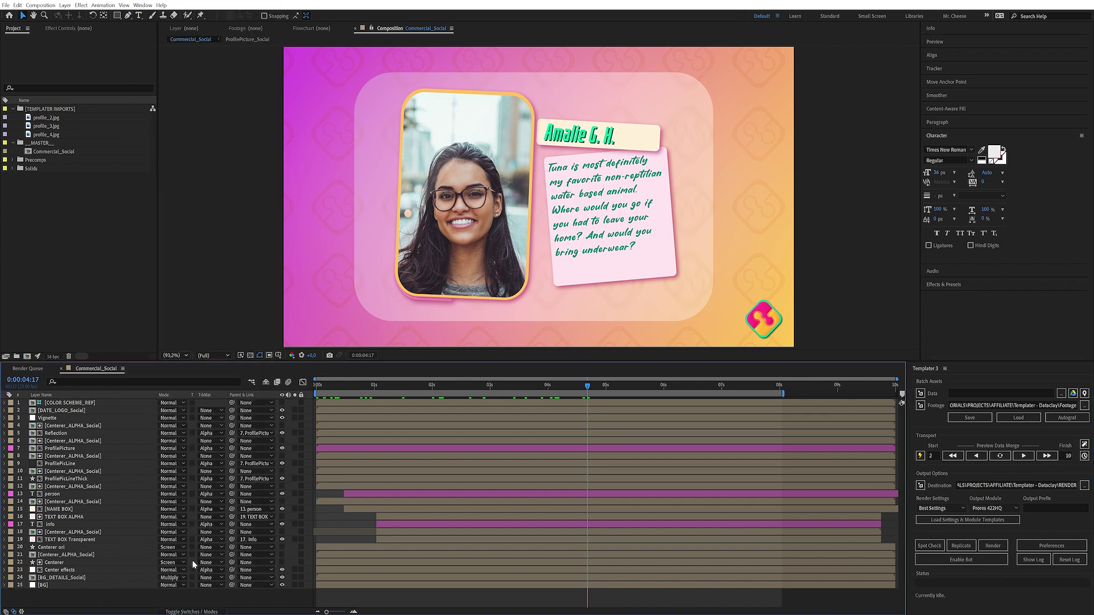
left_click(998, 393)
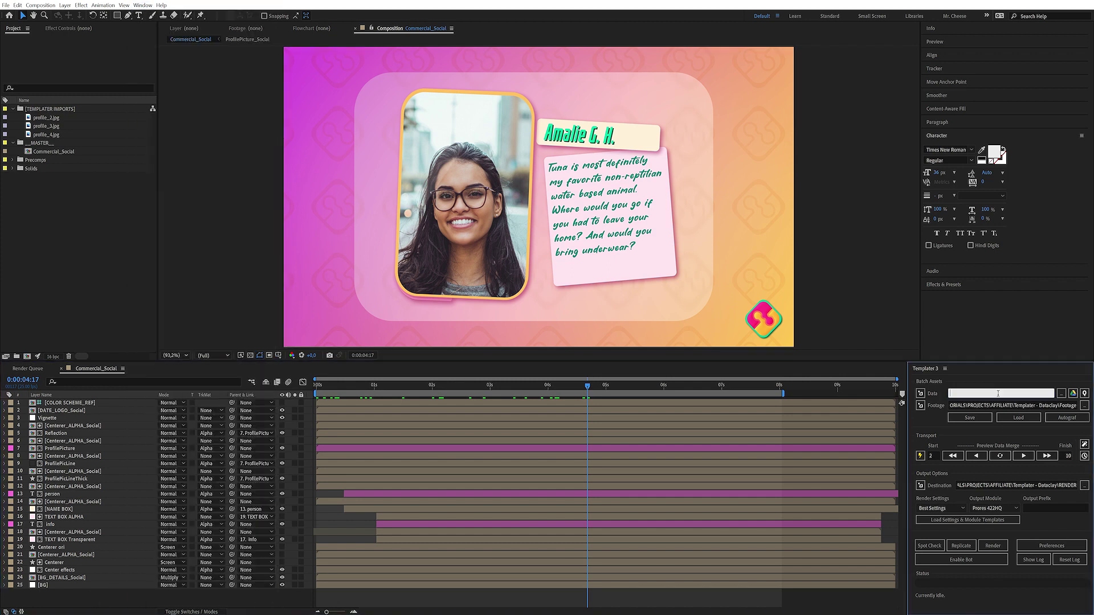
left_click(1073, 393)
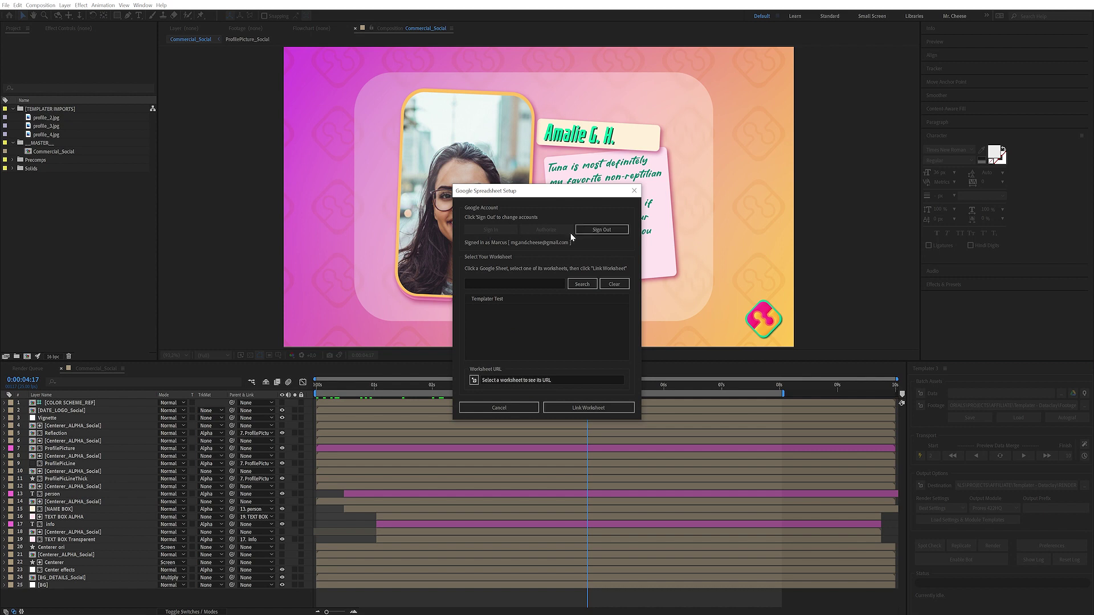
left_click(488, 299)
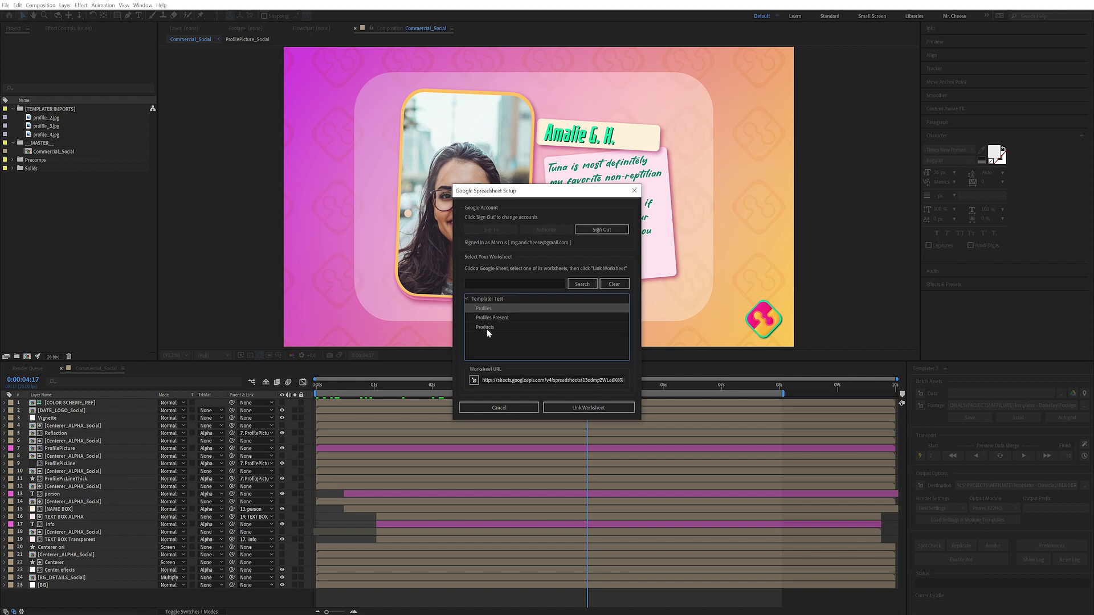
left_click(587, 408)
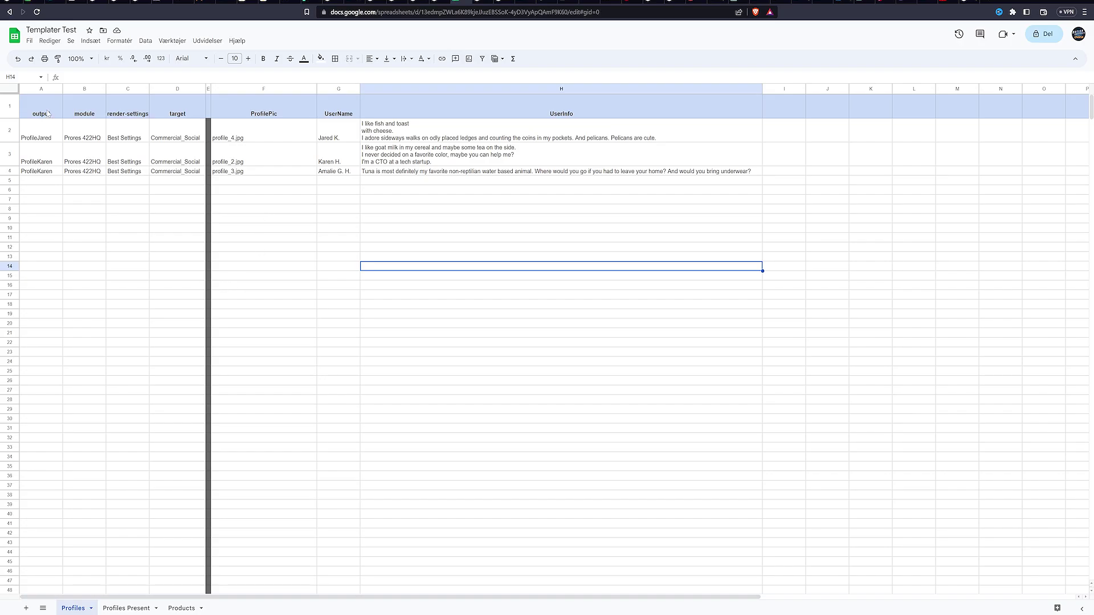
left_click_drag(48, 113, 451, 107)
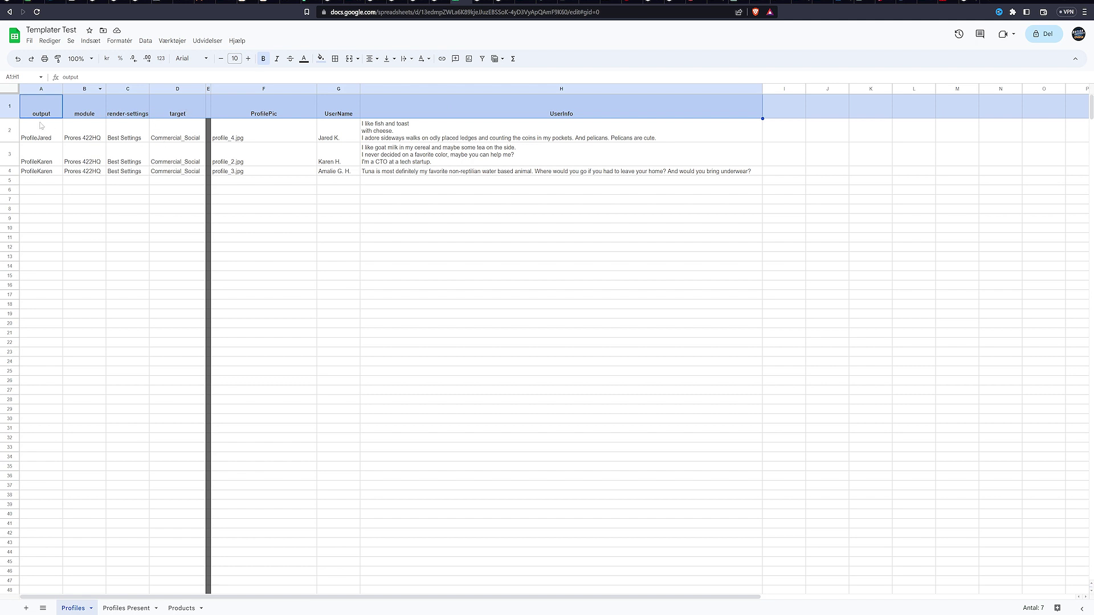
left_click(313, 140)
left_click(315, 113)
left_click(453, 114, "shift")
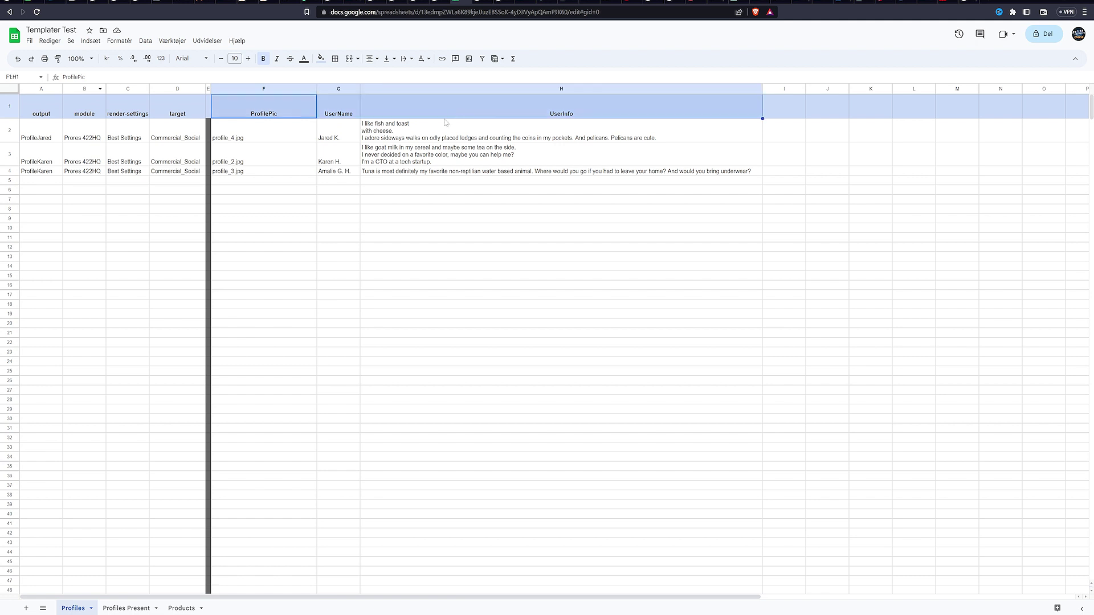
left_click(82, 202)
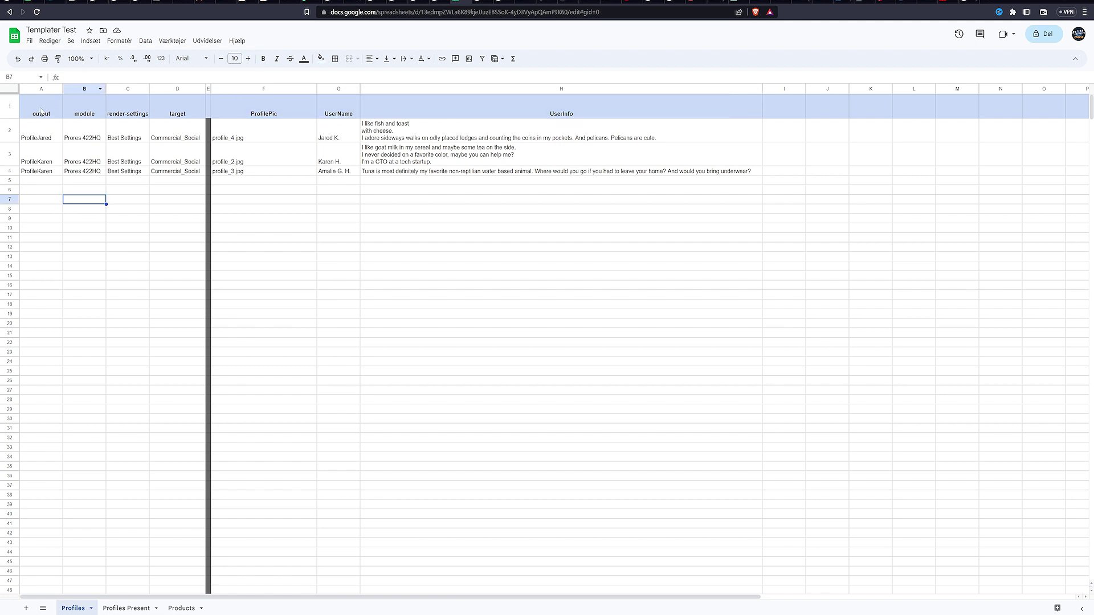
left_click(43, 90)
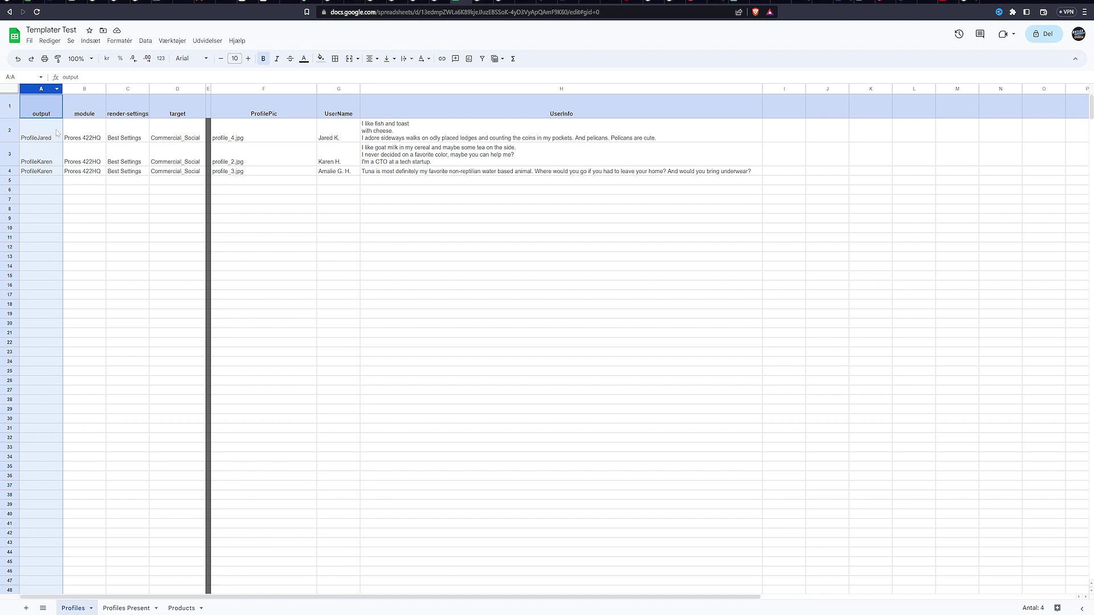
left_click(39, 138)
left_click(45, 156)
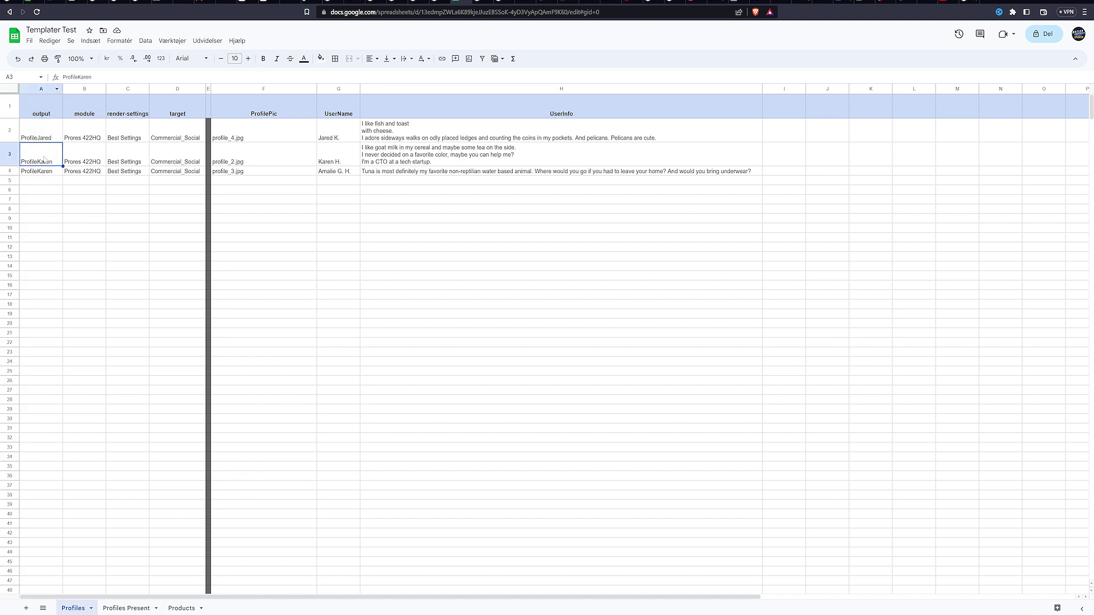
left_click(44, 175)
left_click(82, 106)
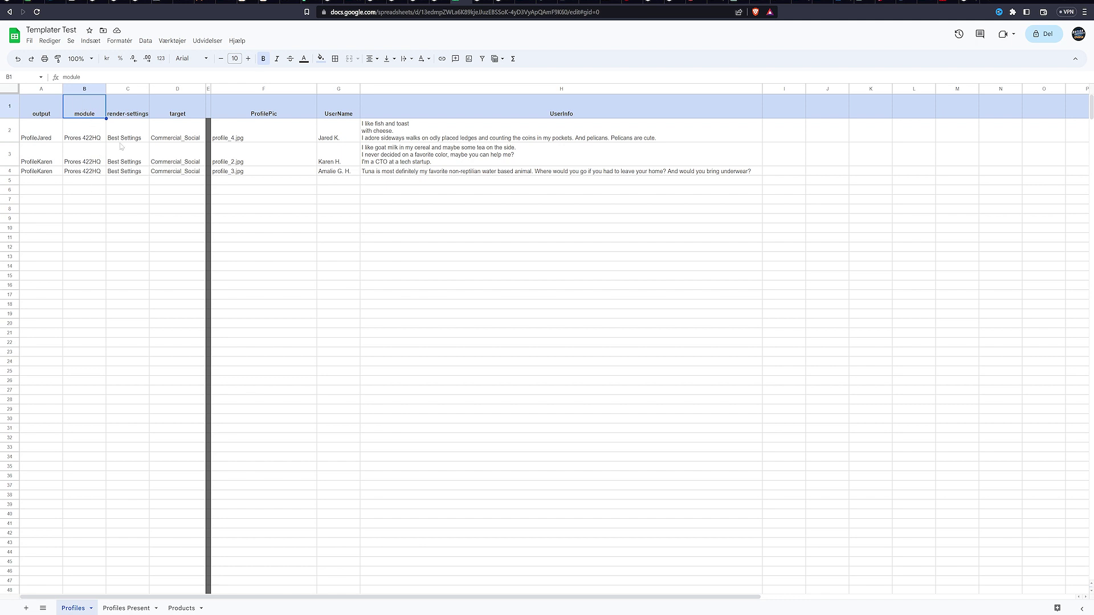
left_click(127, 112)
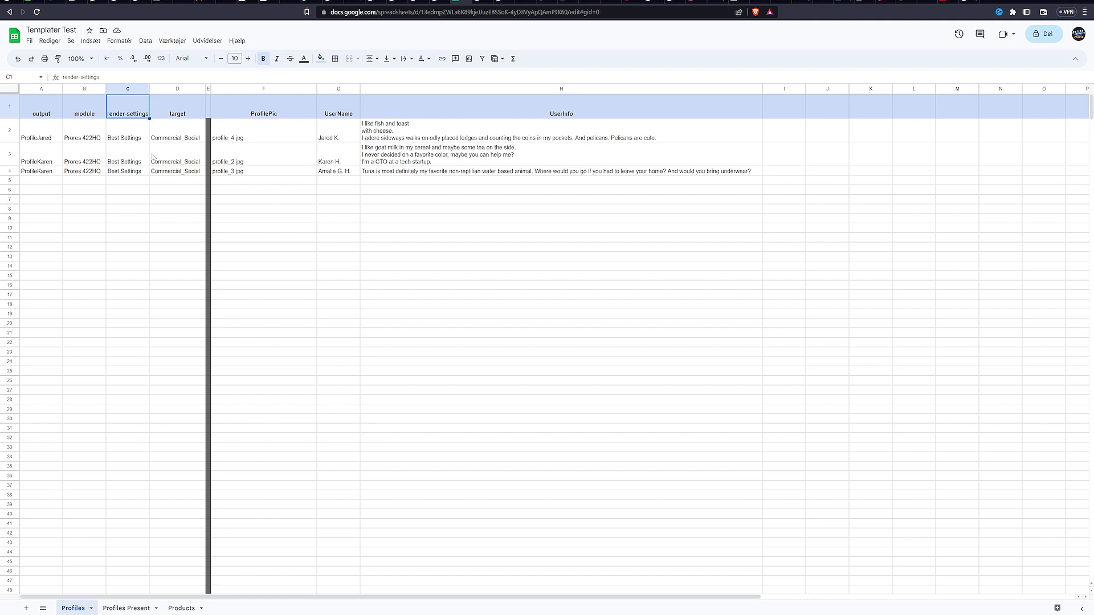
left_click(188, 113)
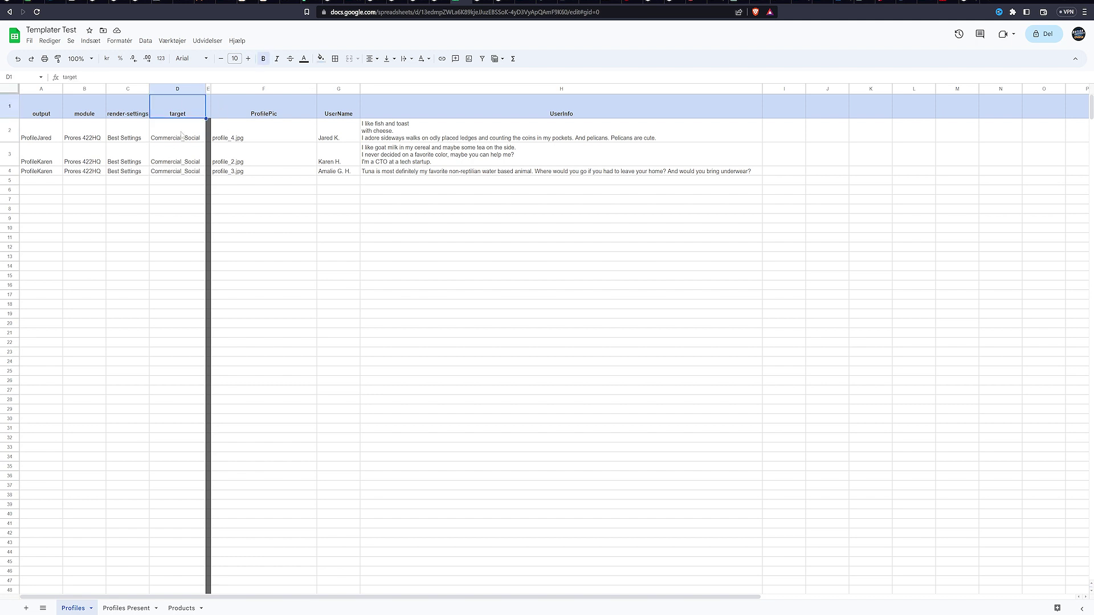
key("alt+Tab")
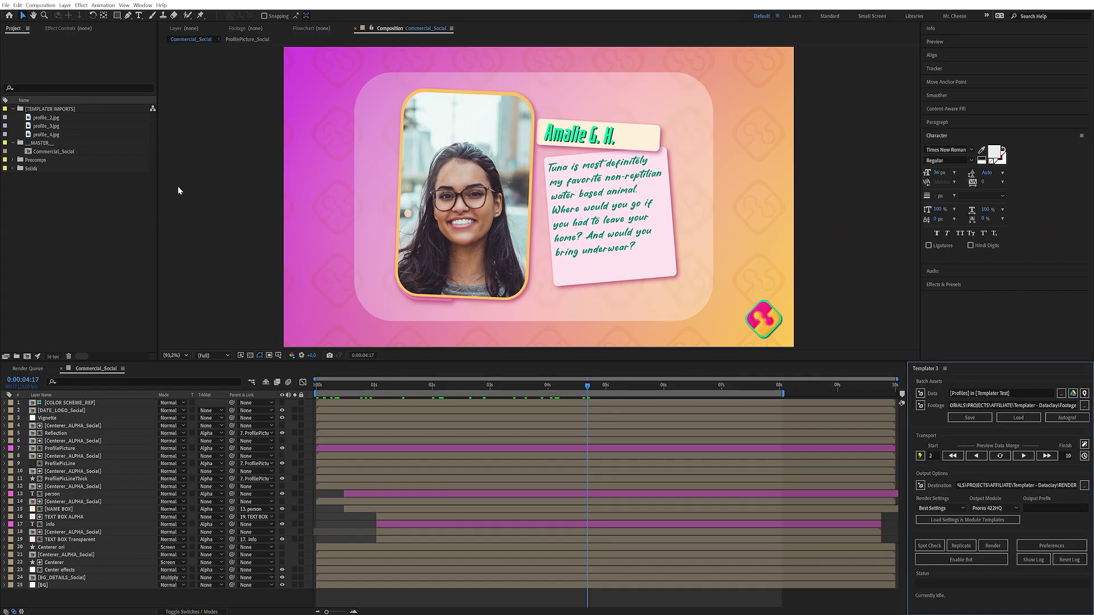
left_click(74, 151)
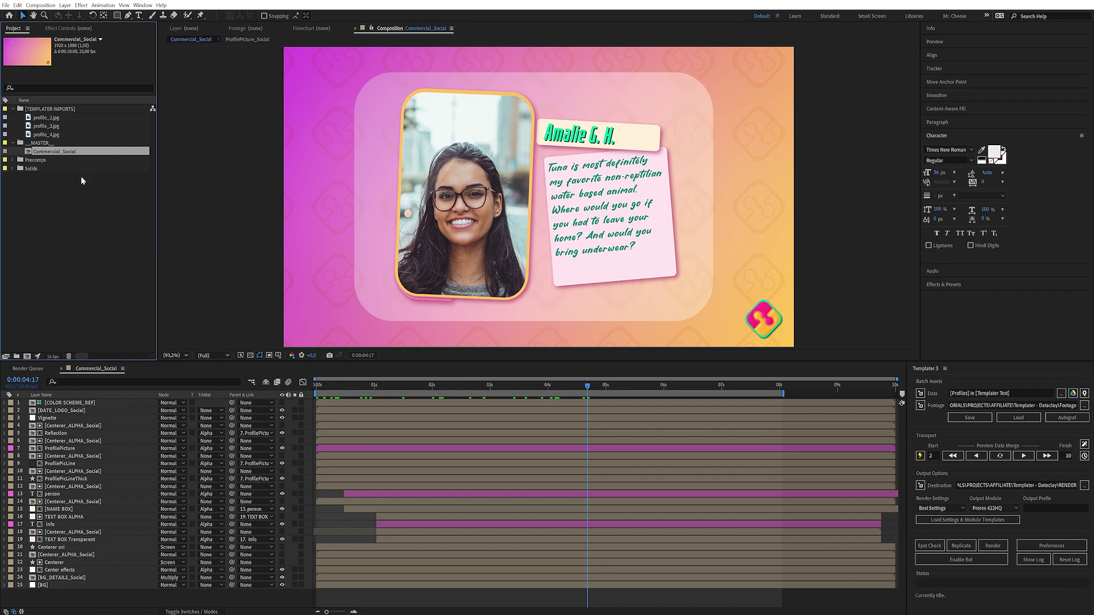
Step: Review the ProfilePic entries profile_4.jpg, profile_2.jpg and profile_3.jpg in column F
key("alt+Tab")
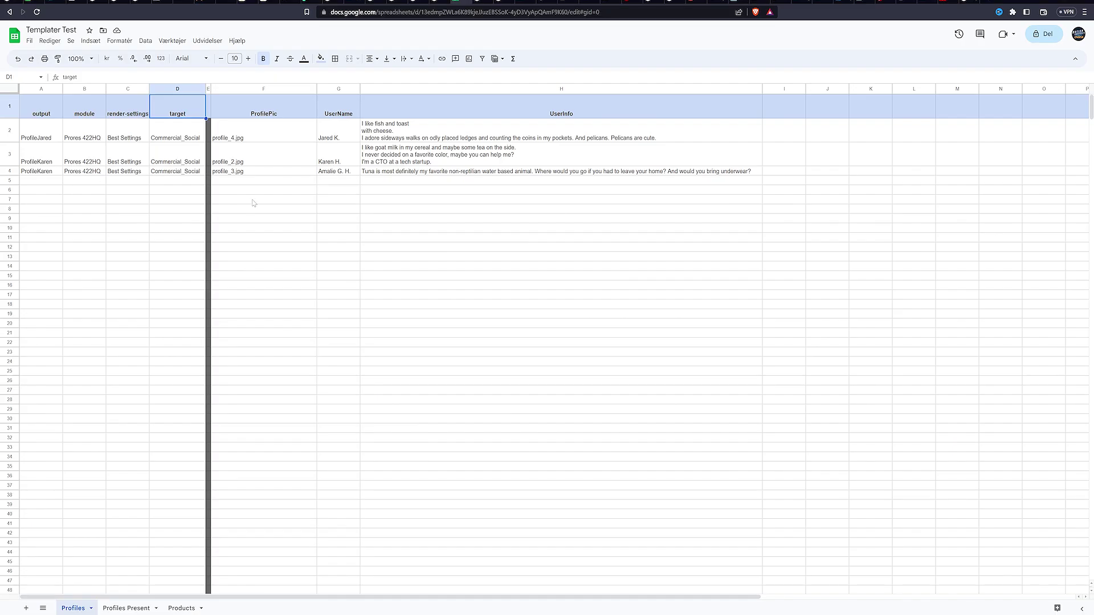
left_click_drag(279, 113, 430, 114)
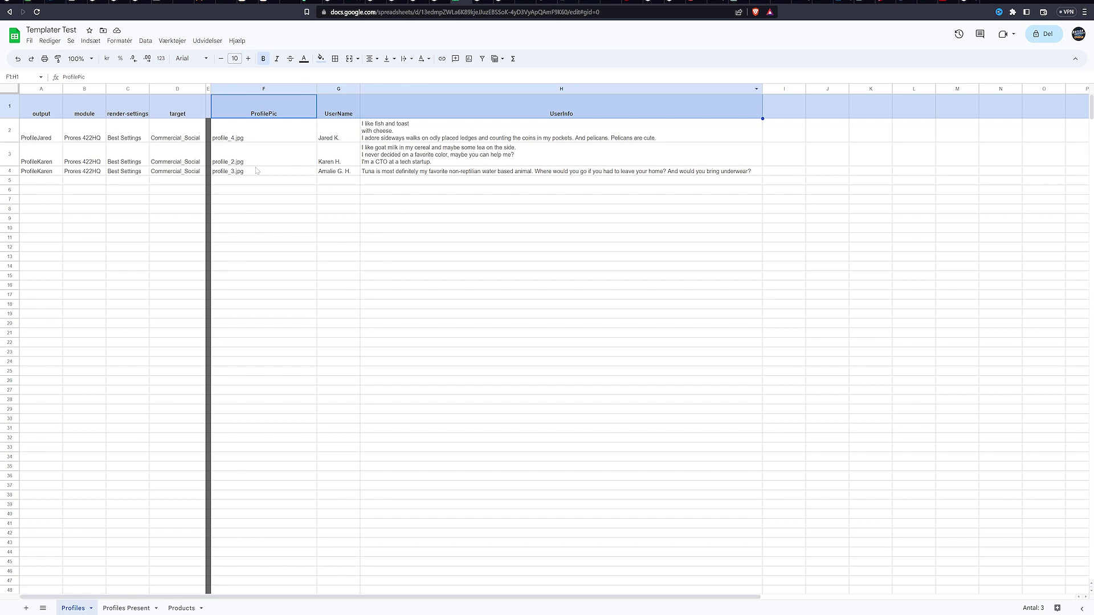
left_click(275, 138)
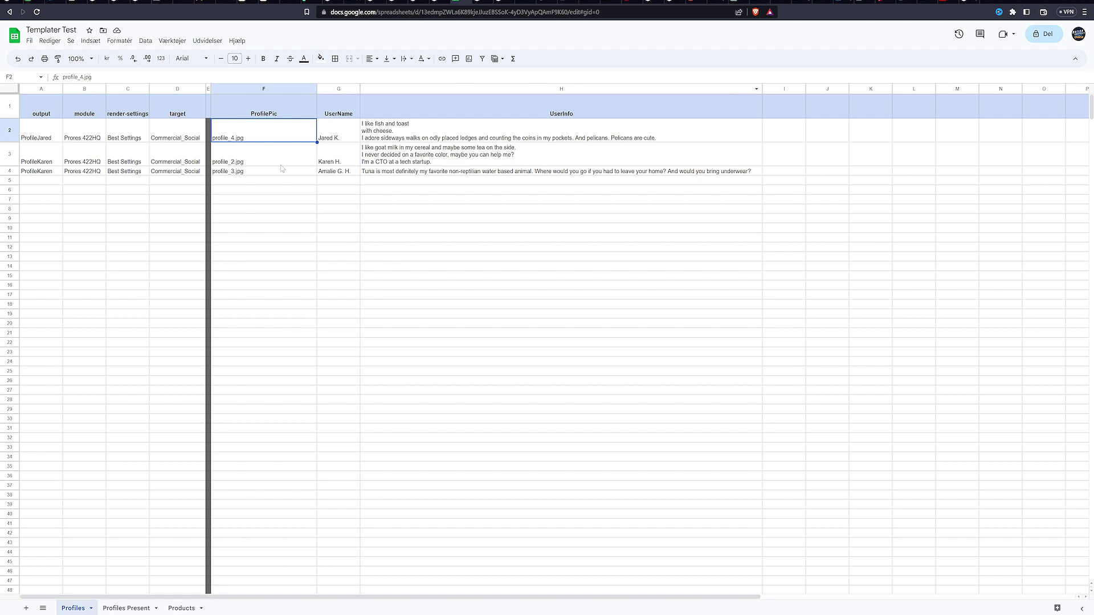
left_click(277, 189)
left_click(258, 136)
left_click(254, 177, "shift")
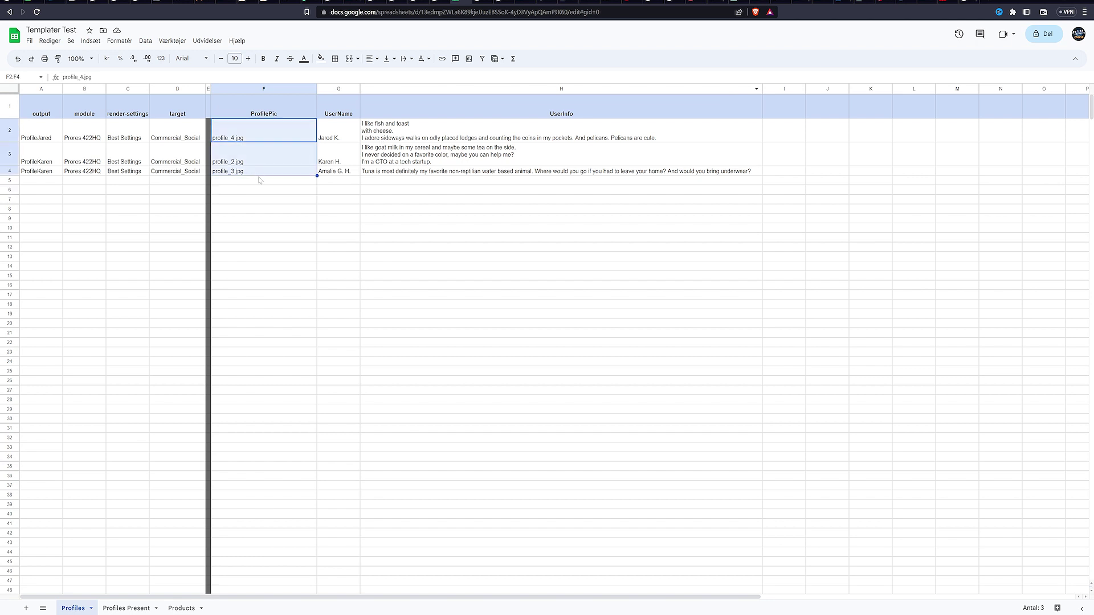
left_click(261, 181)
left_click(234, 132)
double_click(246, 137)
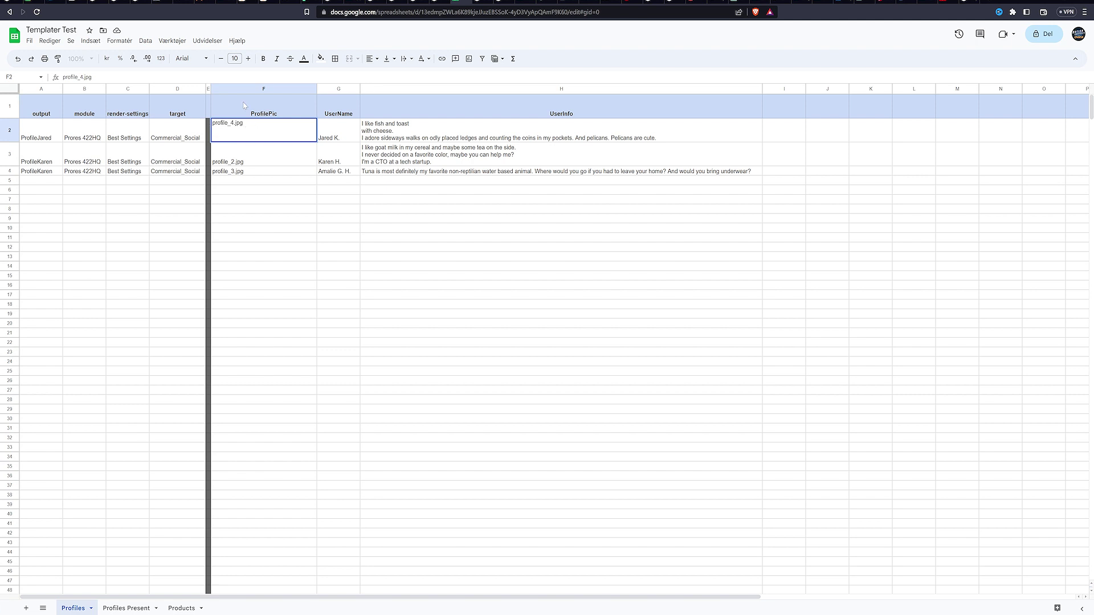
left_click_drag(279, 190, 262, 181)
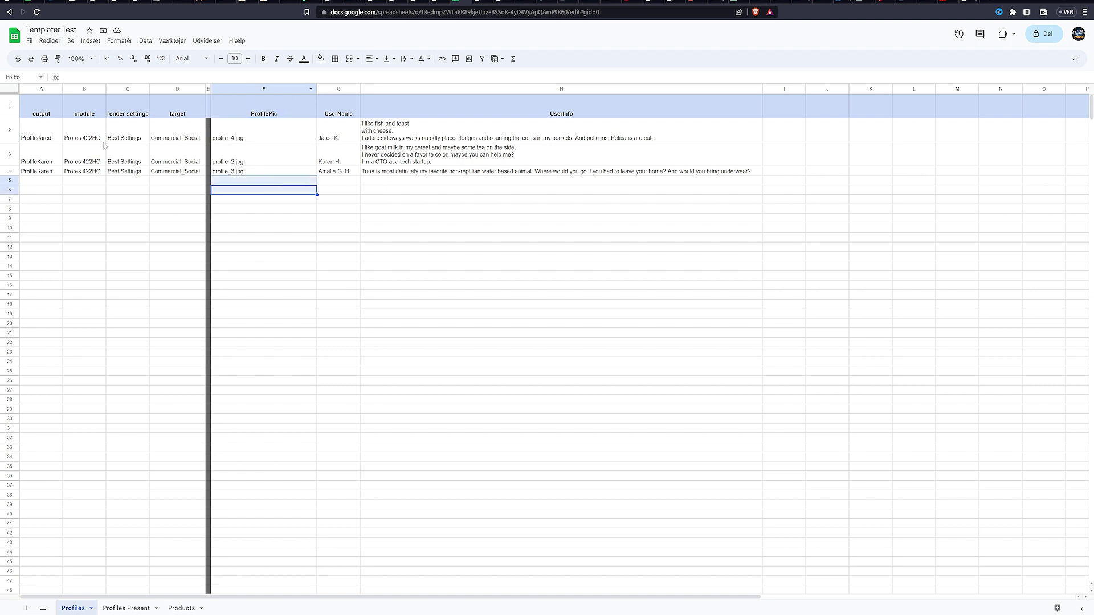
Step: Check output cell A2 and the F2–F4 picture names again
left_click(40, 133)
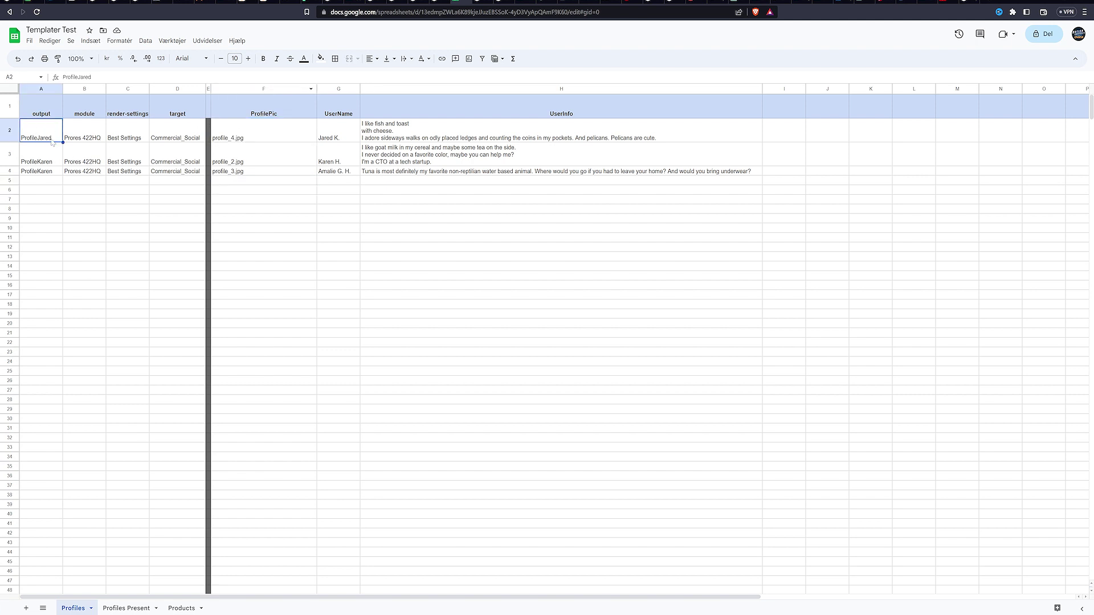
left_click(266, 135)
left_click(253, 157)
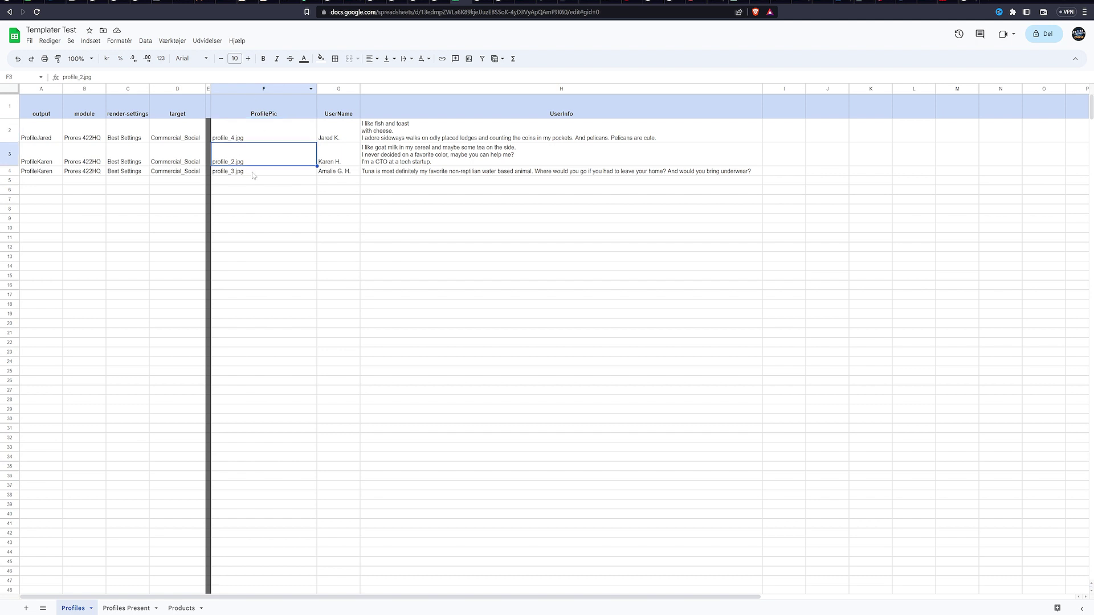
left_click(248, 173)
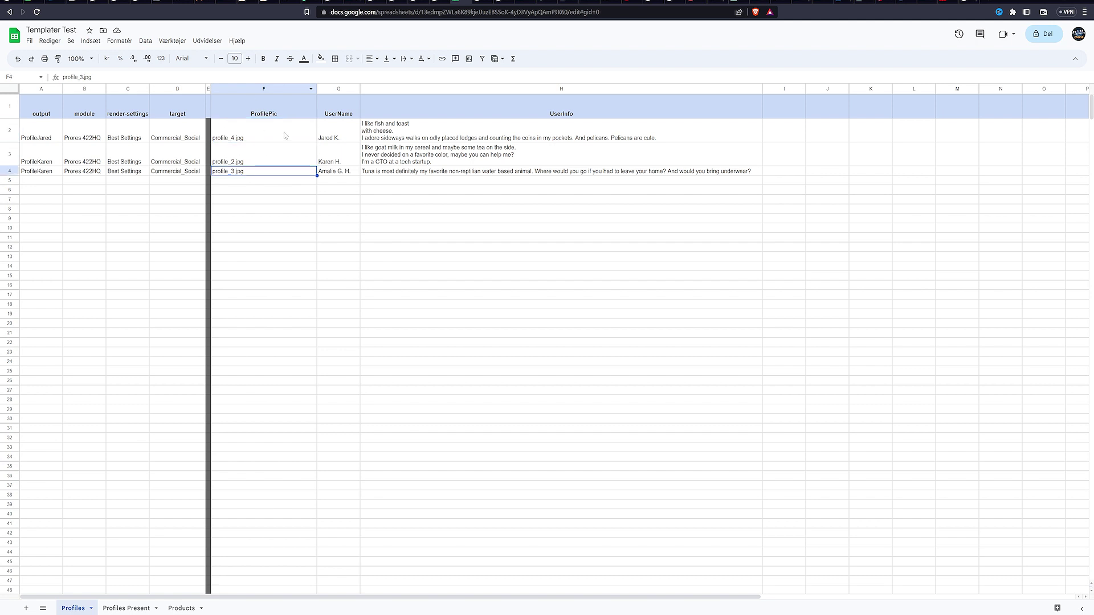
left_click(286, 135)
Step: Review the UserName and UserInfo headers and values in columns G and H
left_click(352, 104)
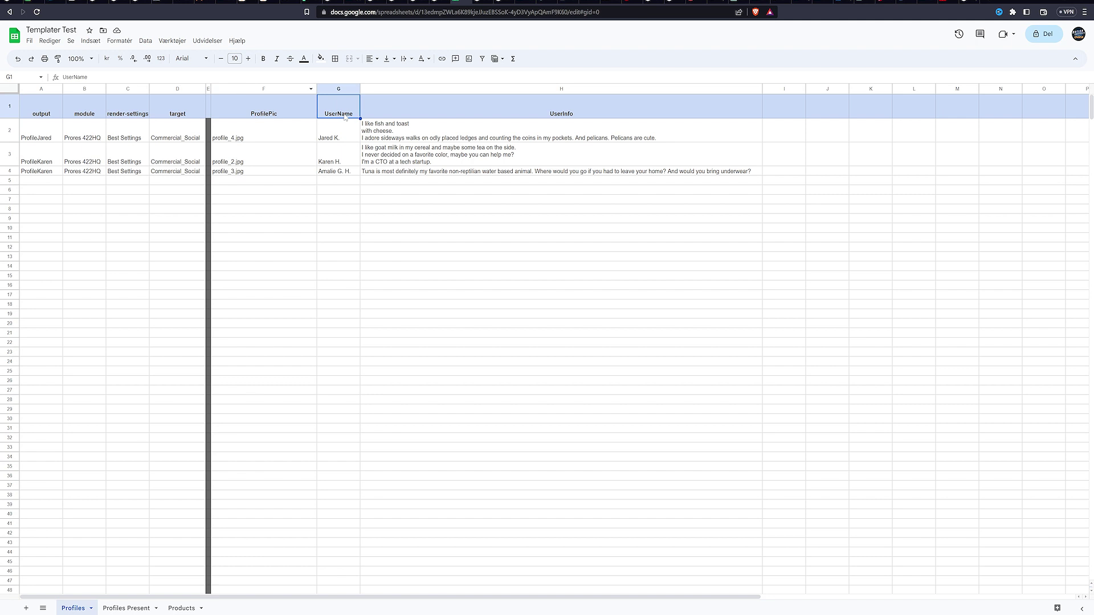
left_click(466, 116, "shift")
left_click_drag(386, 189, 381, 180)
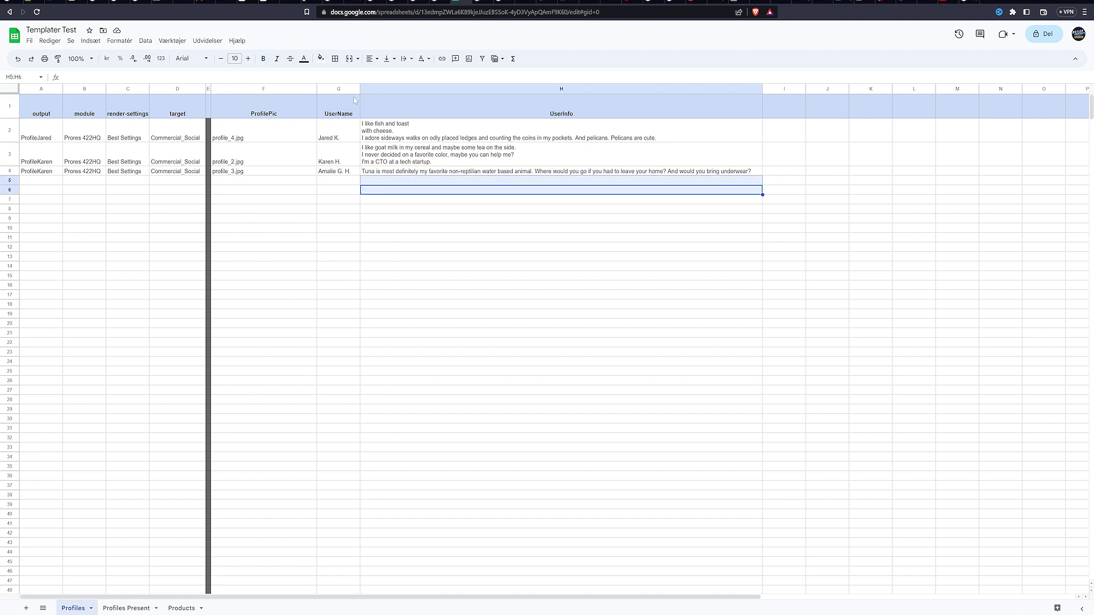
left_click(343, 114)
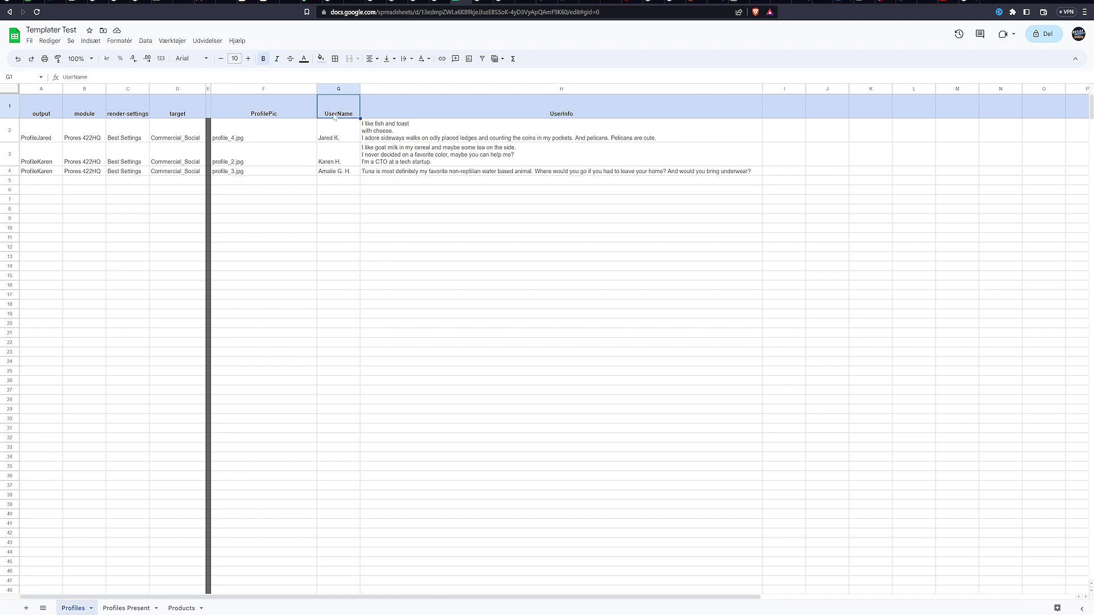
key("Down")
key("Down")
key("Down")
left_click(340, 133)
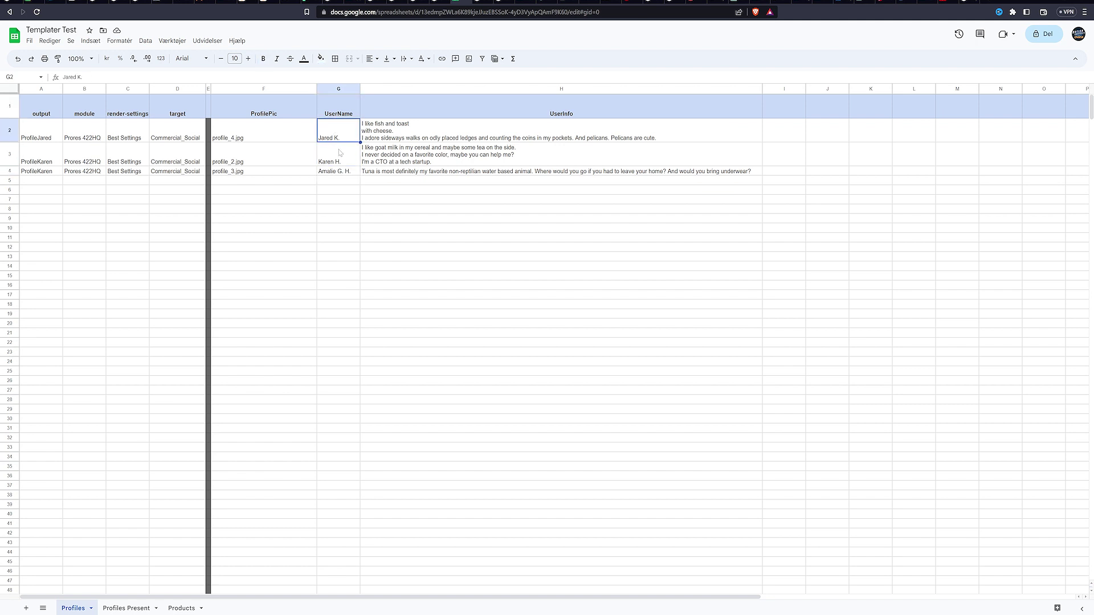
key("Down")
key("Down")
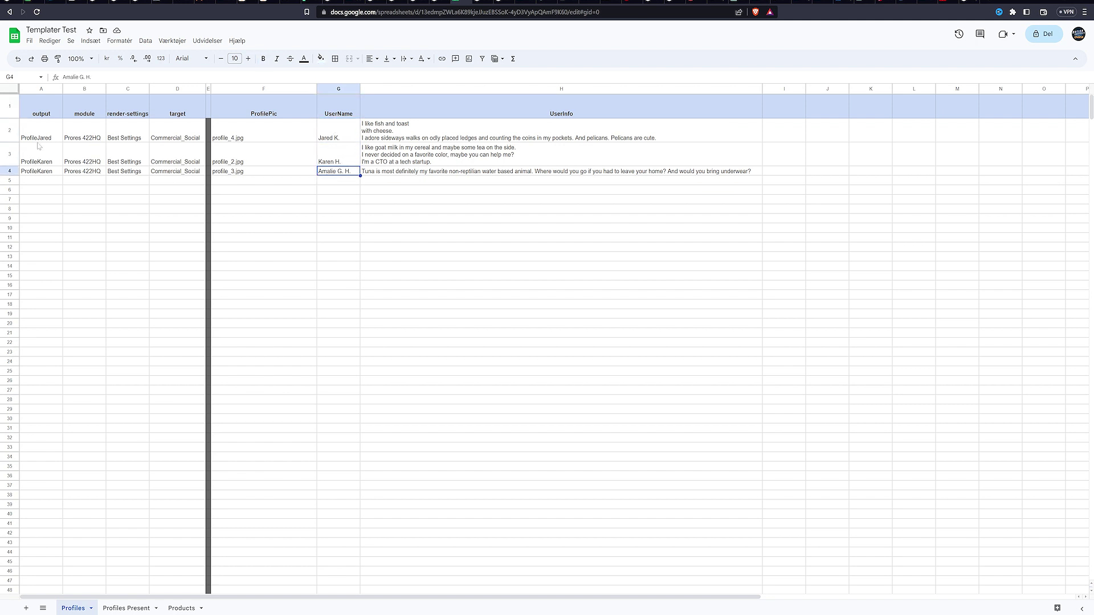
left_click(483, 127)
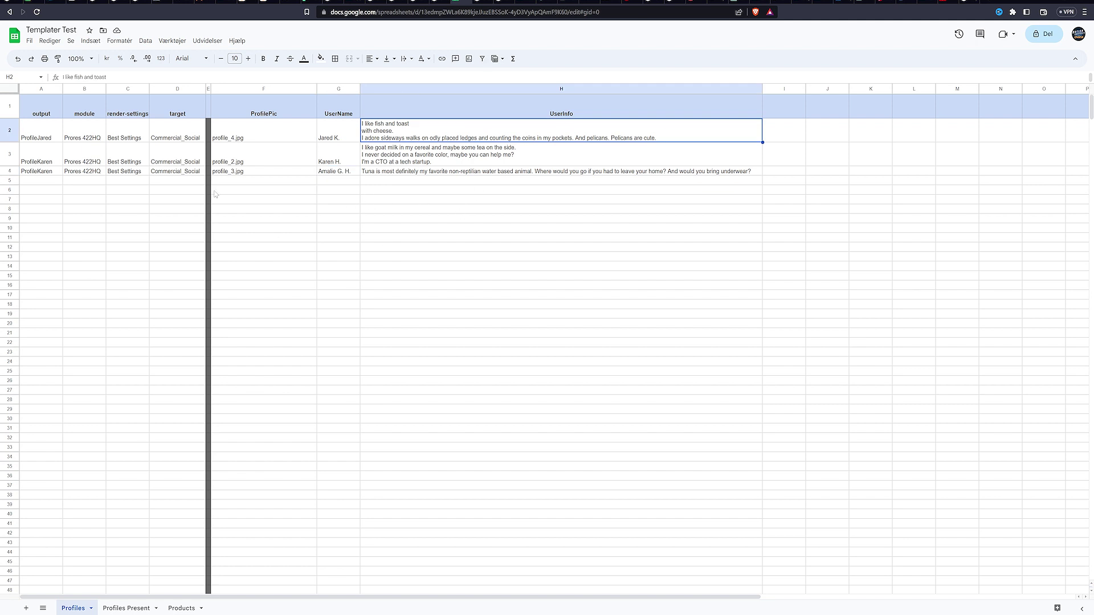
Step: Inspect the ProfilePic header text in F1, leaving it unchanged
left_click(268, 114)
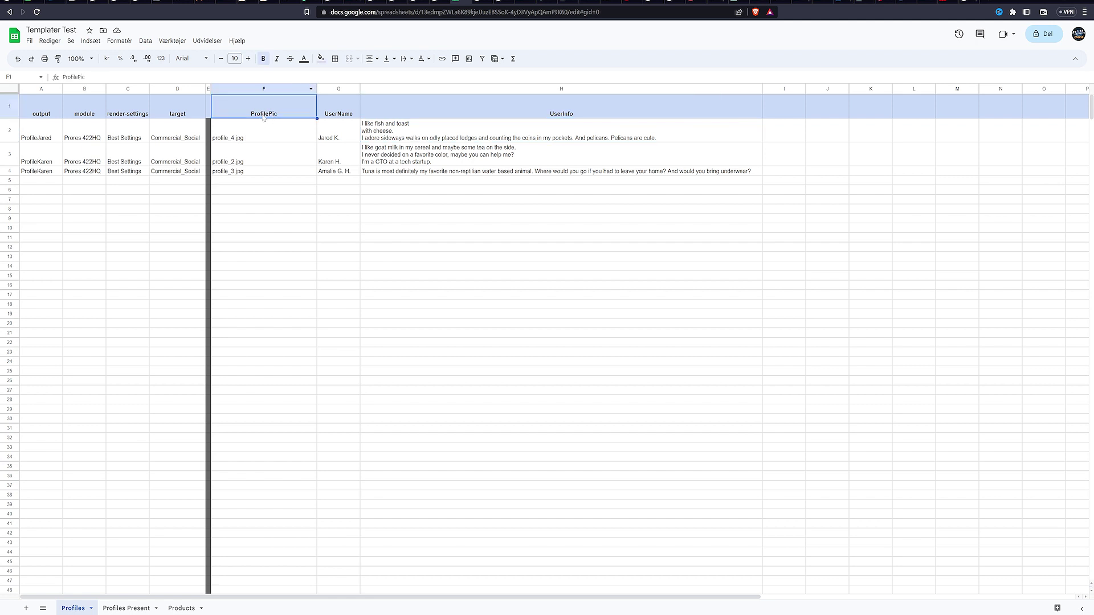
double_click(272, 115)
double_click(273, 115)
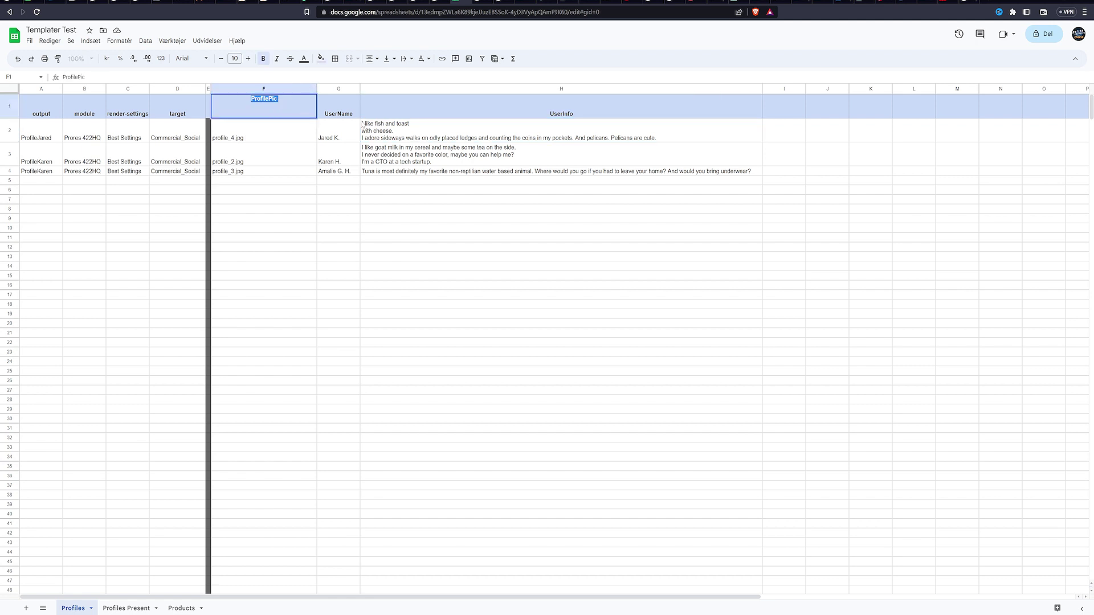
left_click(283, 450)
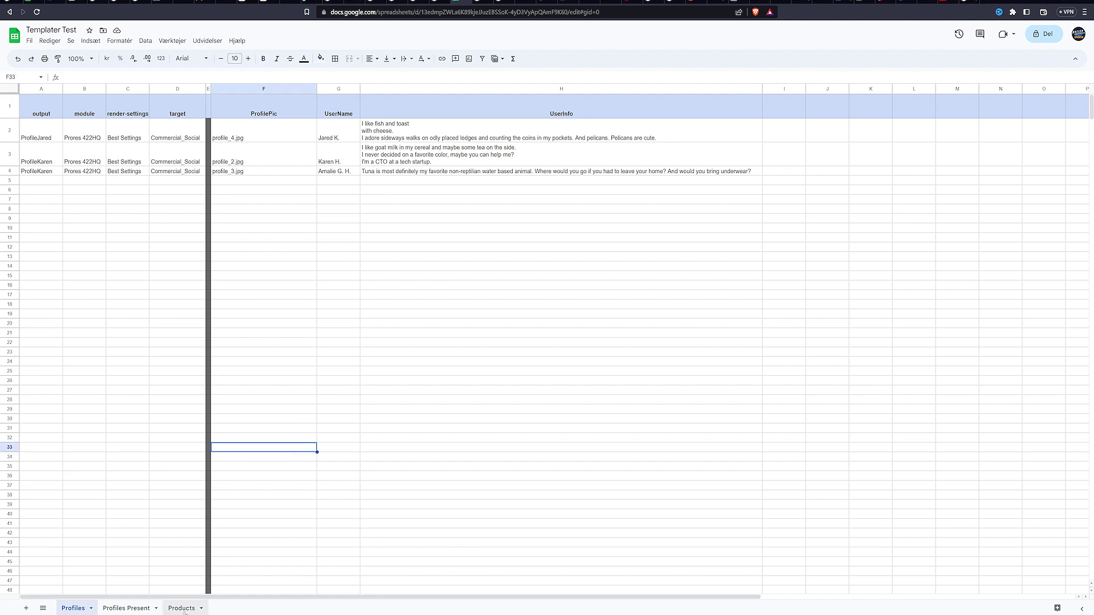
Step: Back in After Effects, select the ProfilePicture layer
key("alt+Tab")
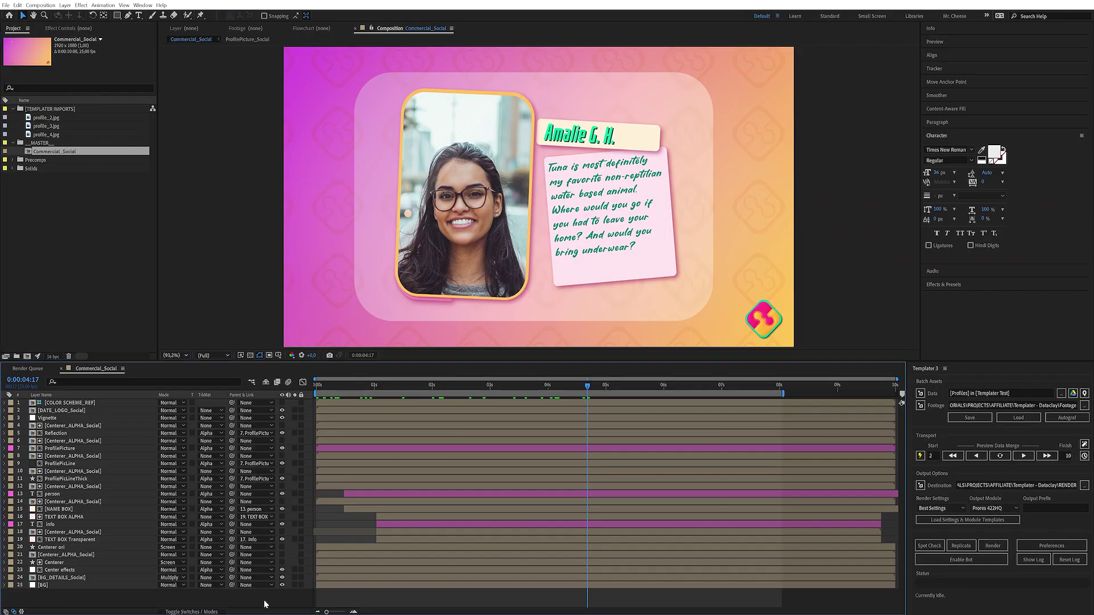
left_click(125, 328)
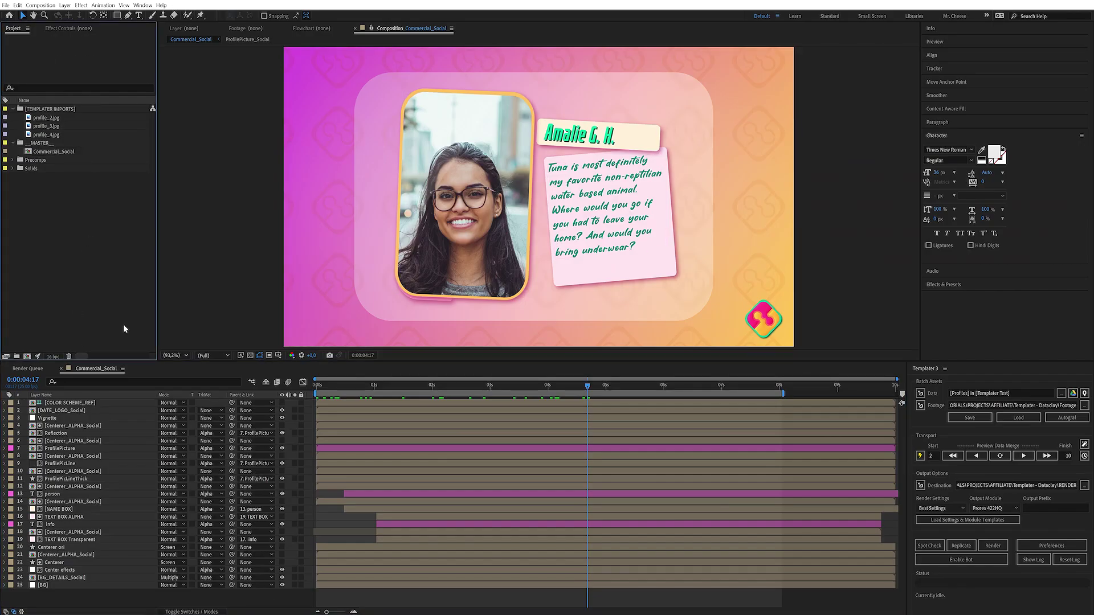
left_click(66, 449)
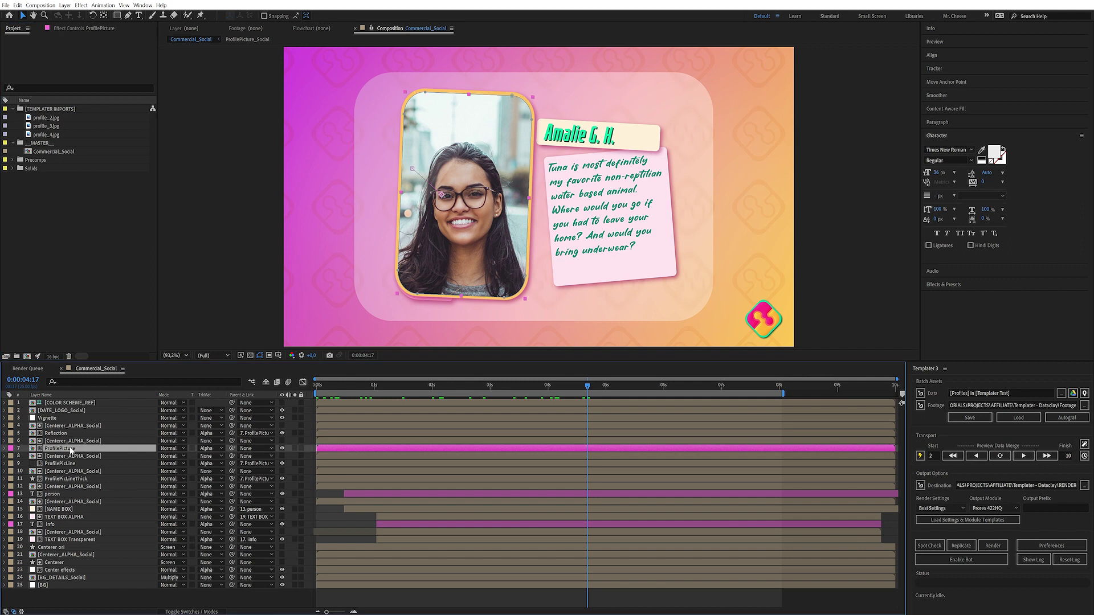
Step: In the ProfilePicture precomp, rename the photo layer ProfilePic and add Dataclay Templater Settings
double_click(67, 449)
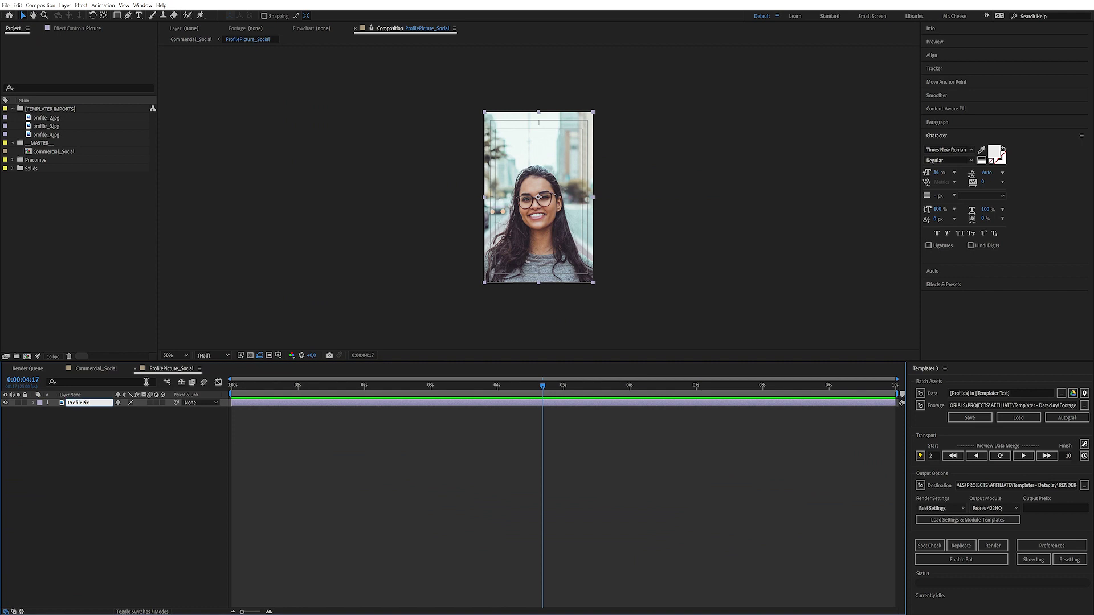
key("Return")
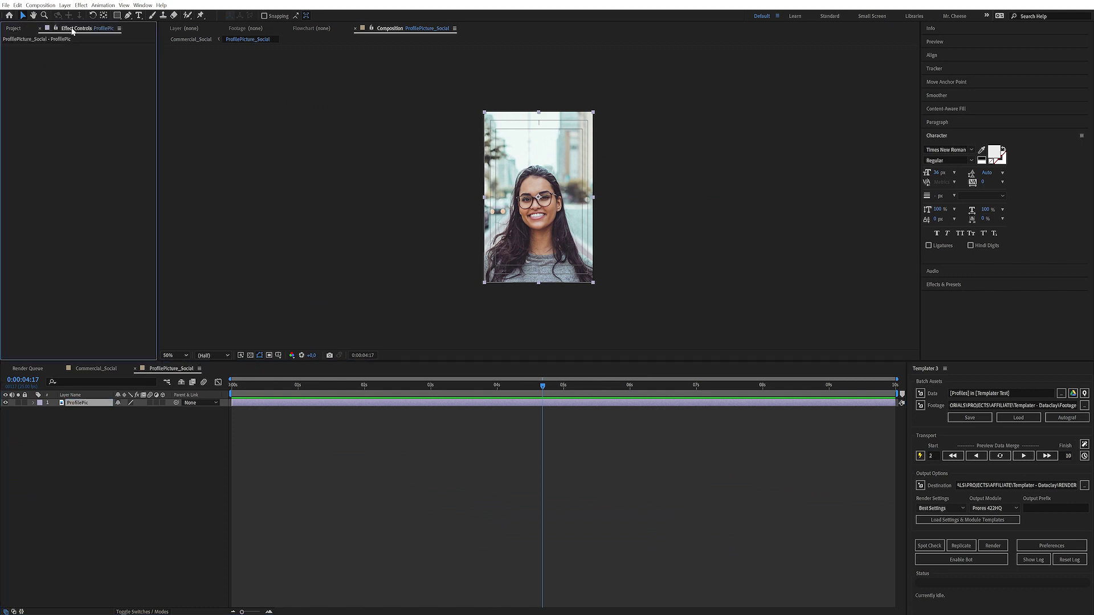
left_click(75, 29)
left_click(81, 5)
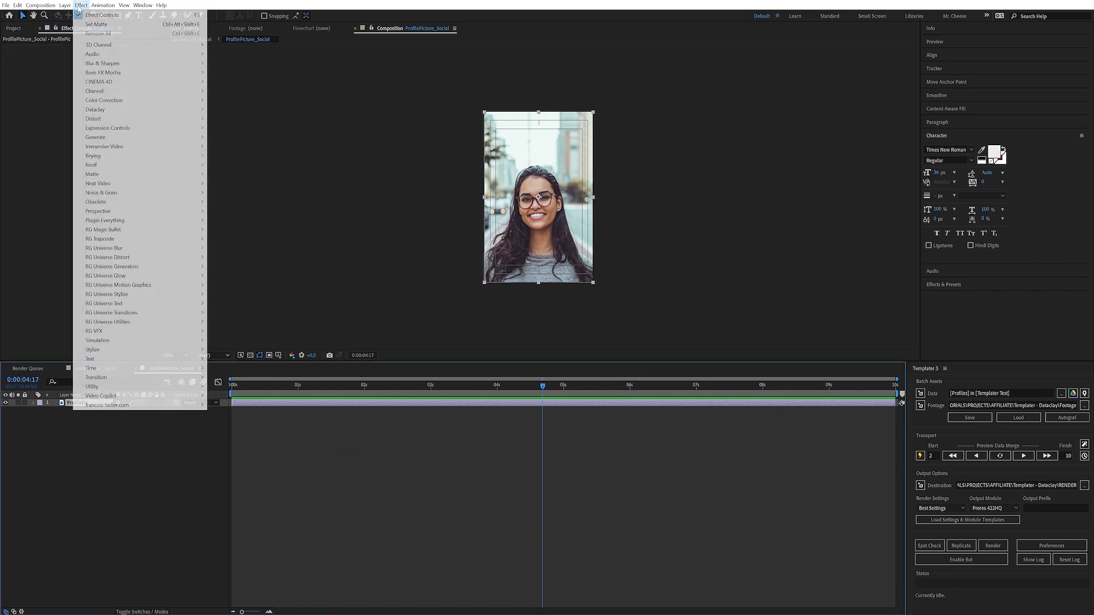
mouse_move(146, 113)
left_click(219, 110)
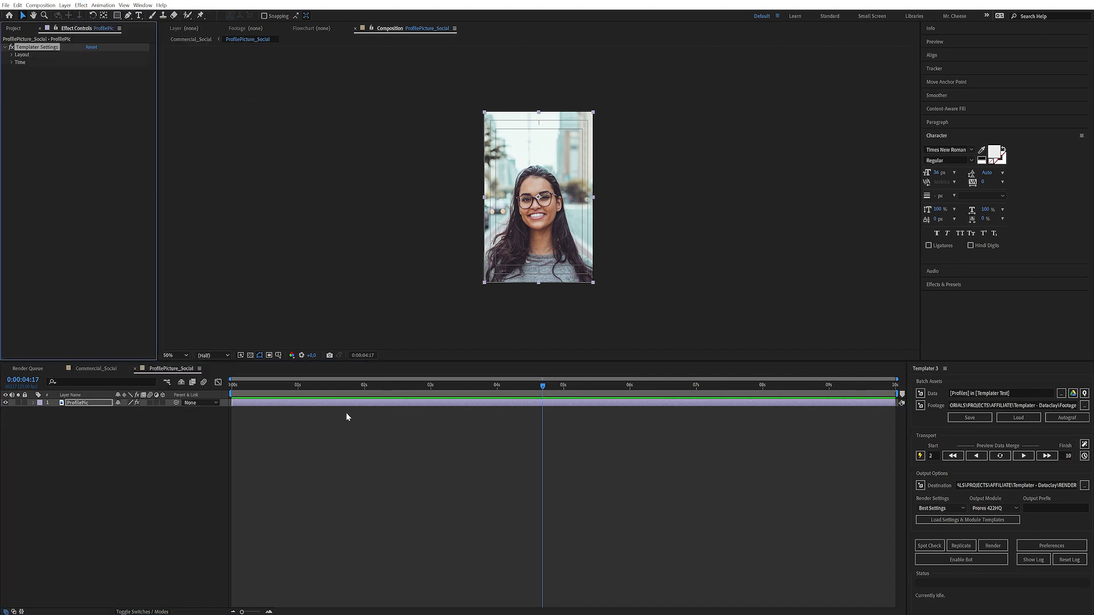
Step: Step the data merge preview through rows 4, 2, 3 and back to row 2
left_click(168, 467)
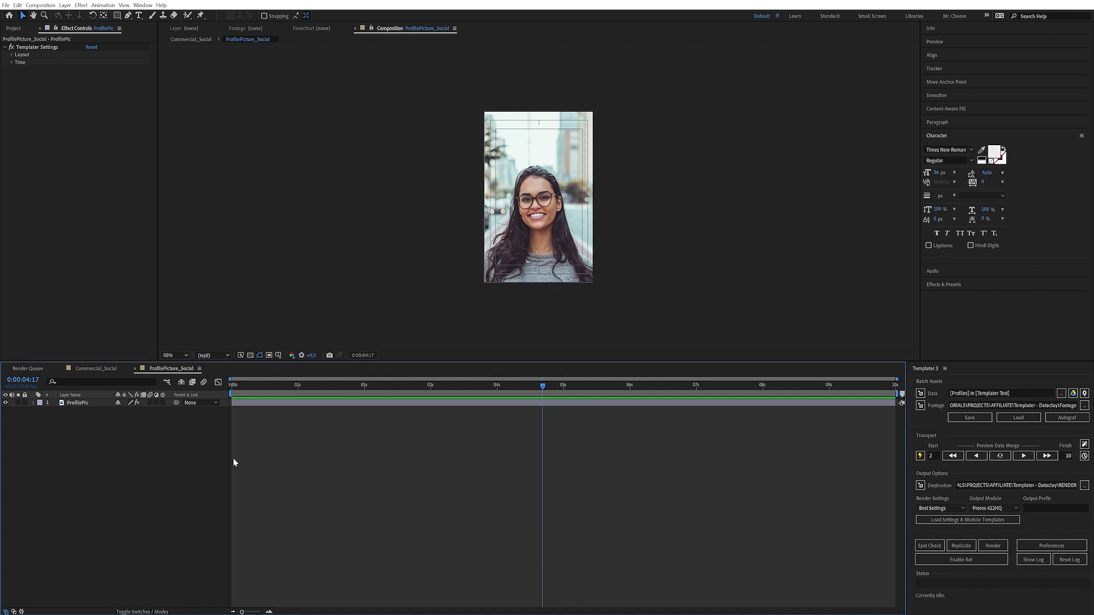
left_click(1025, 460)
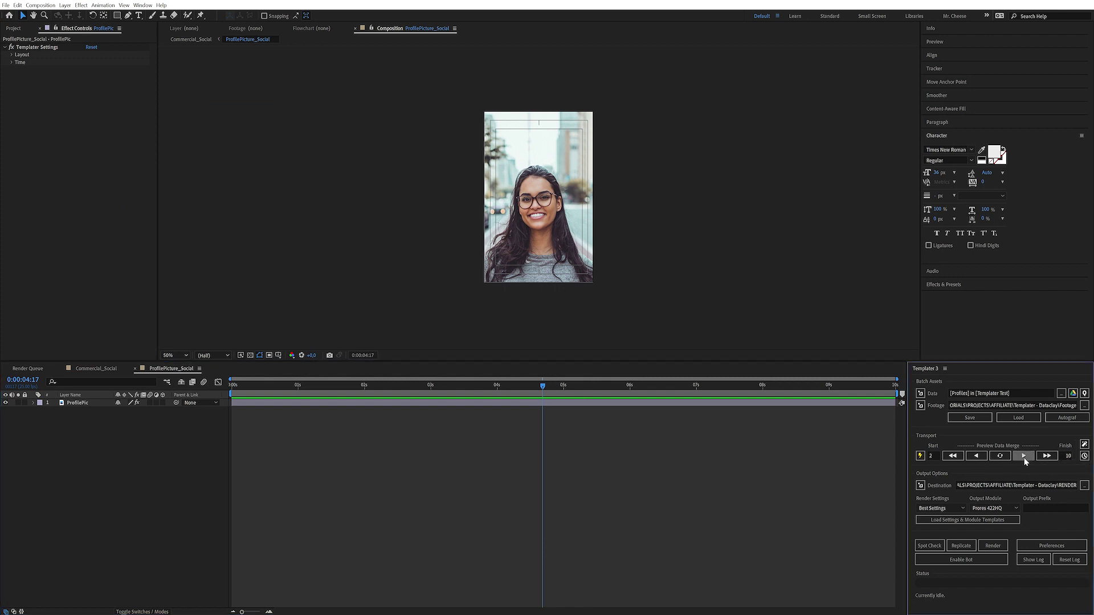
left_click(1023, 459)
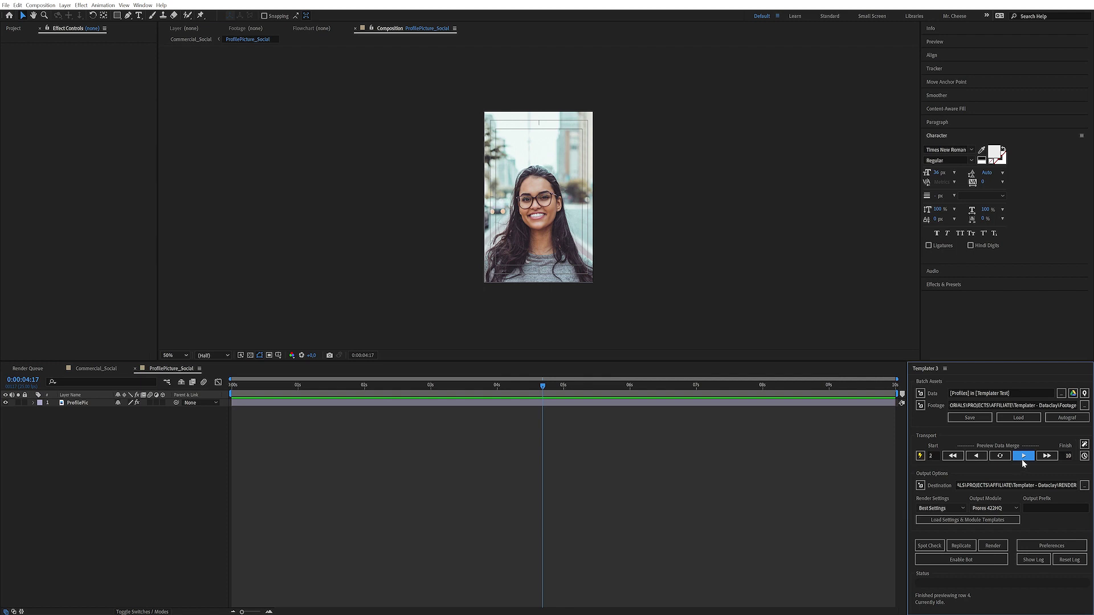
left_click(1024, 460)
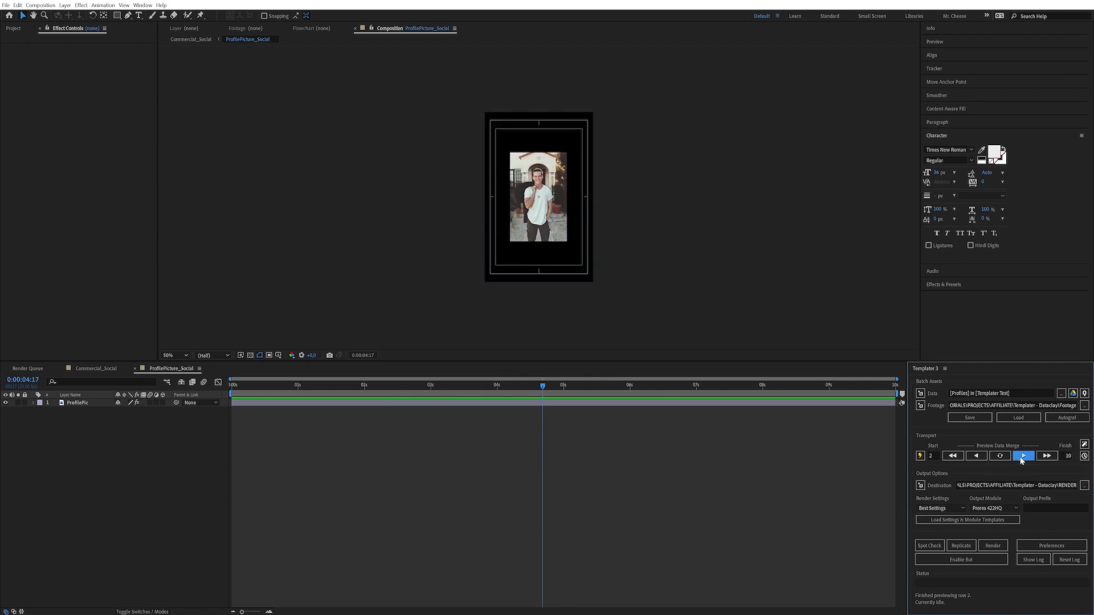
left_click(1024, 459)
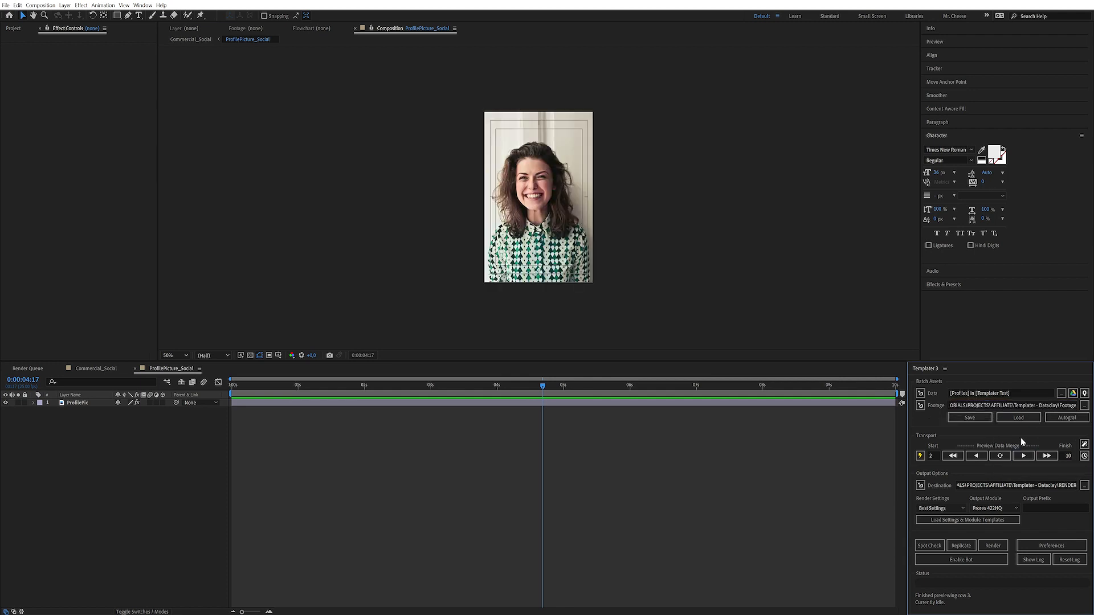
left_click(976, 455)
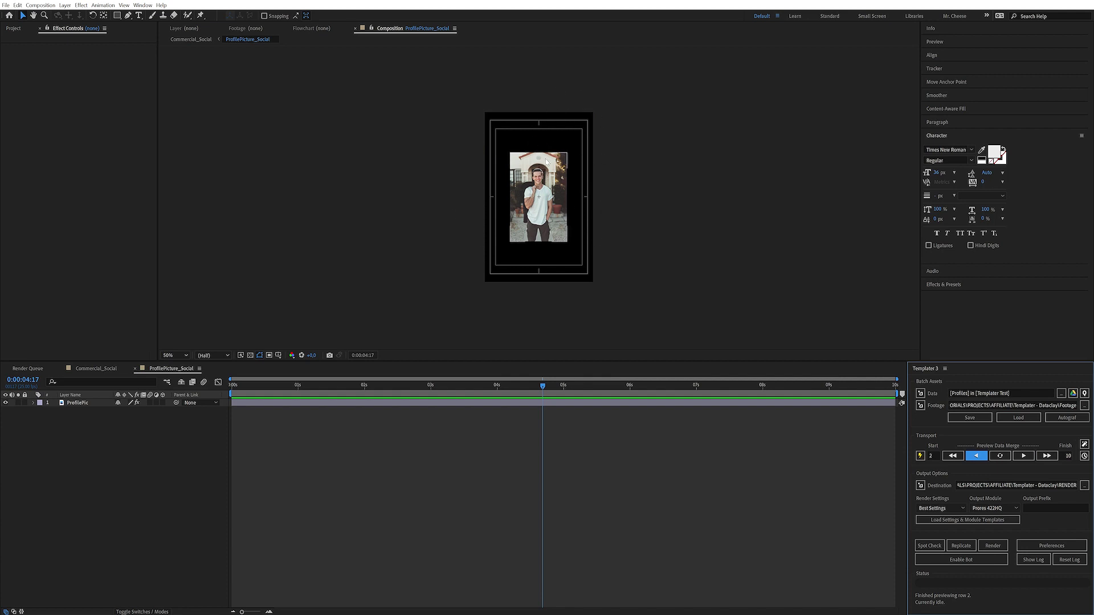
Step: Set ProfilePic's Templater Layout Scale factor to 100 %
left_click(88, 402)
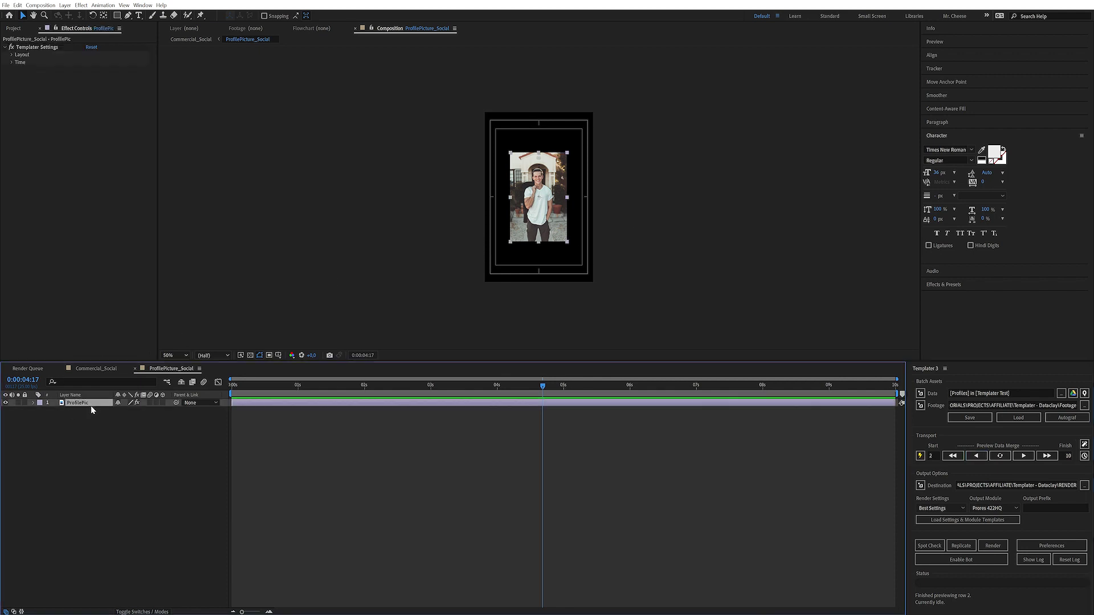
left_click(12, 54)
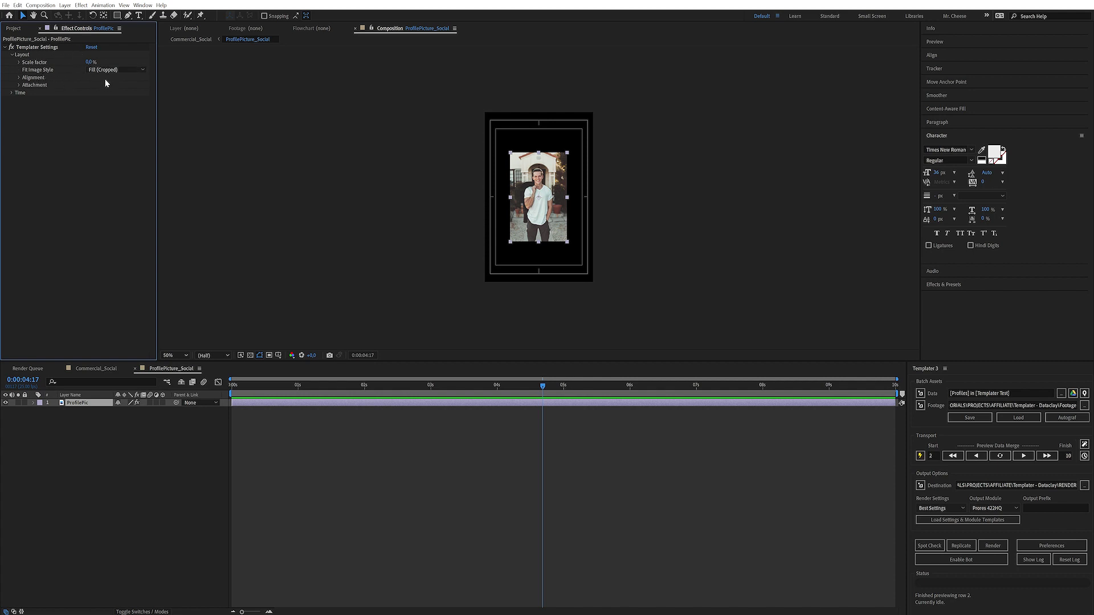
left_click(89, 63)
type("100")
key("Return")
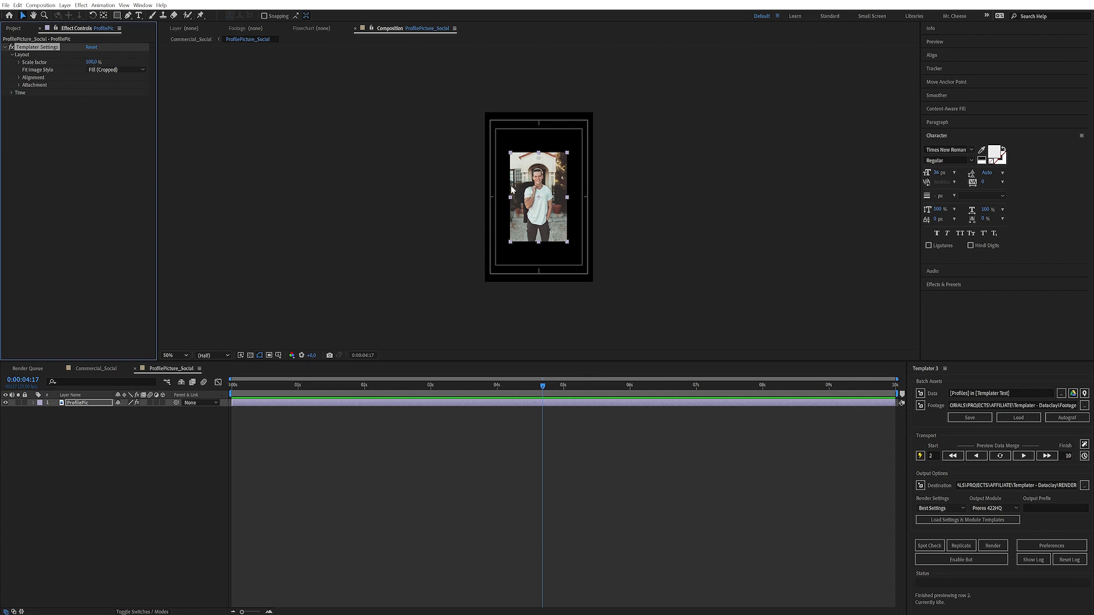
Step: Refresh the merge preview and step through rows 3, 4 and back to 2
left_click(1001, 458)
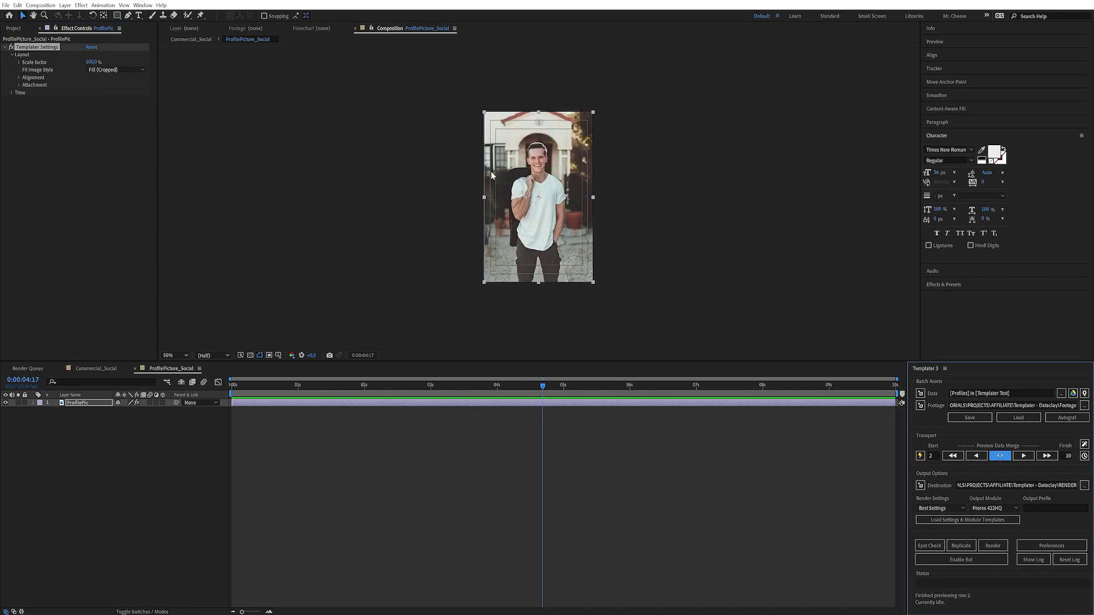
left_click(1025, 458)
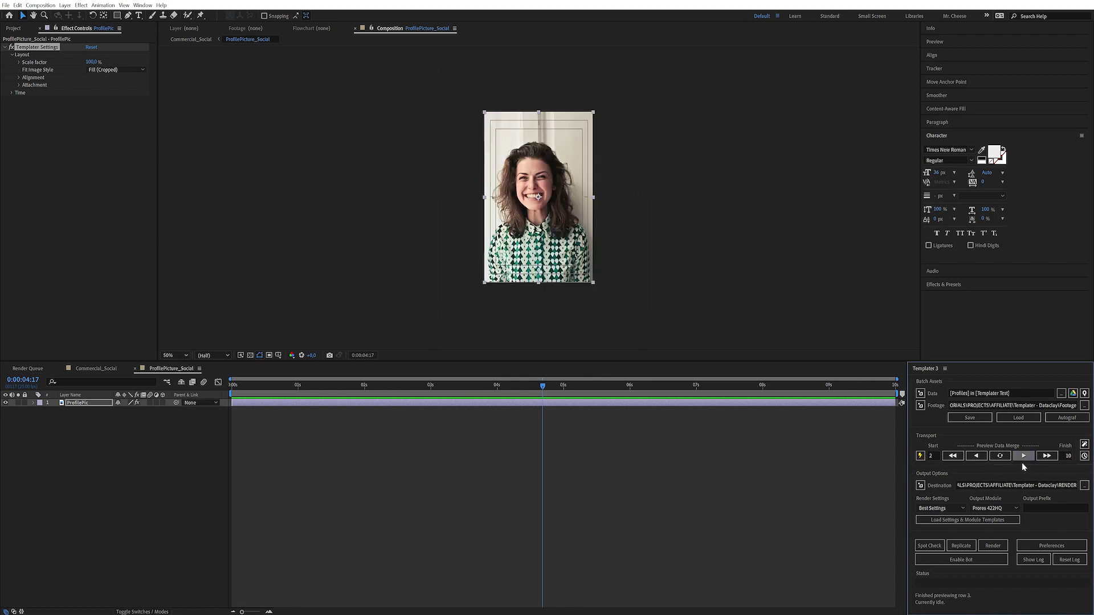
left_click(1024, 458)
left_click(1025, 457)
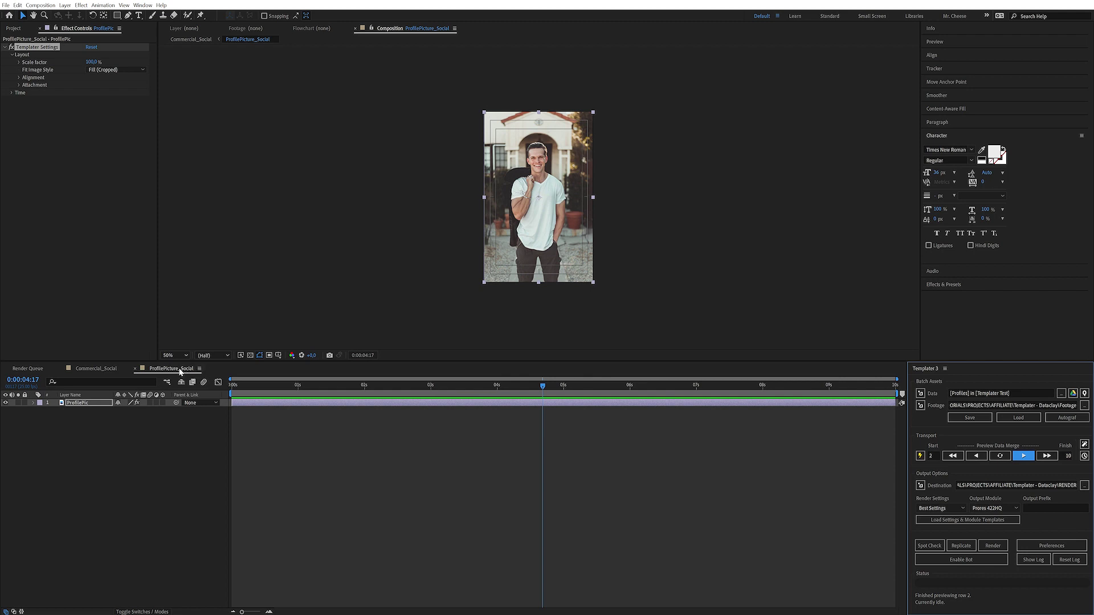
Step: Review the Alignment and Padding options under Templater Settings
left_click(18, 78)
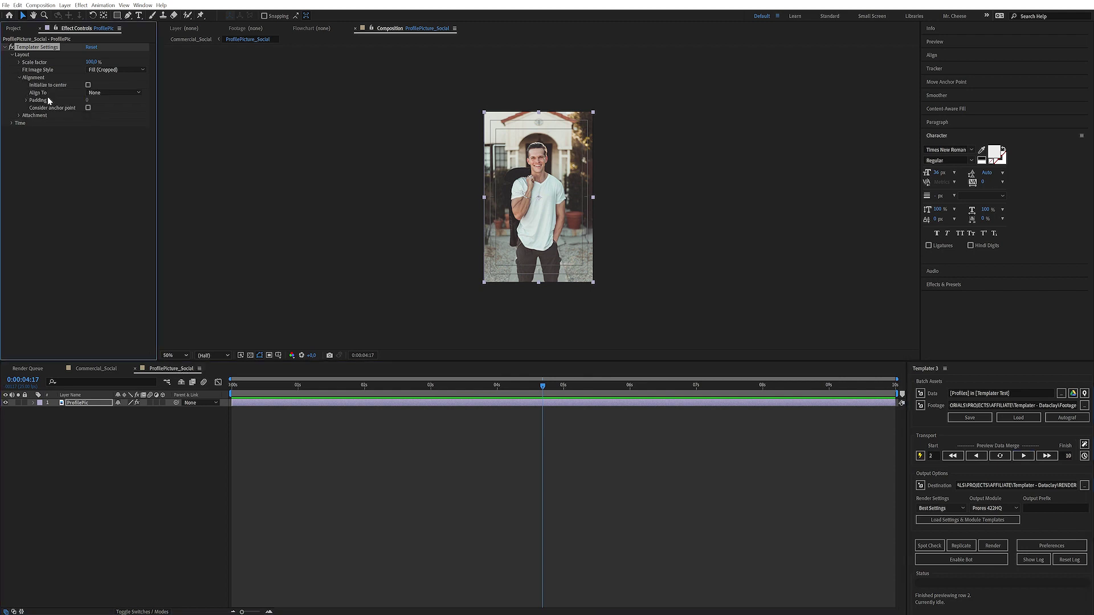
left_click(25, 100)
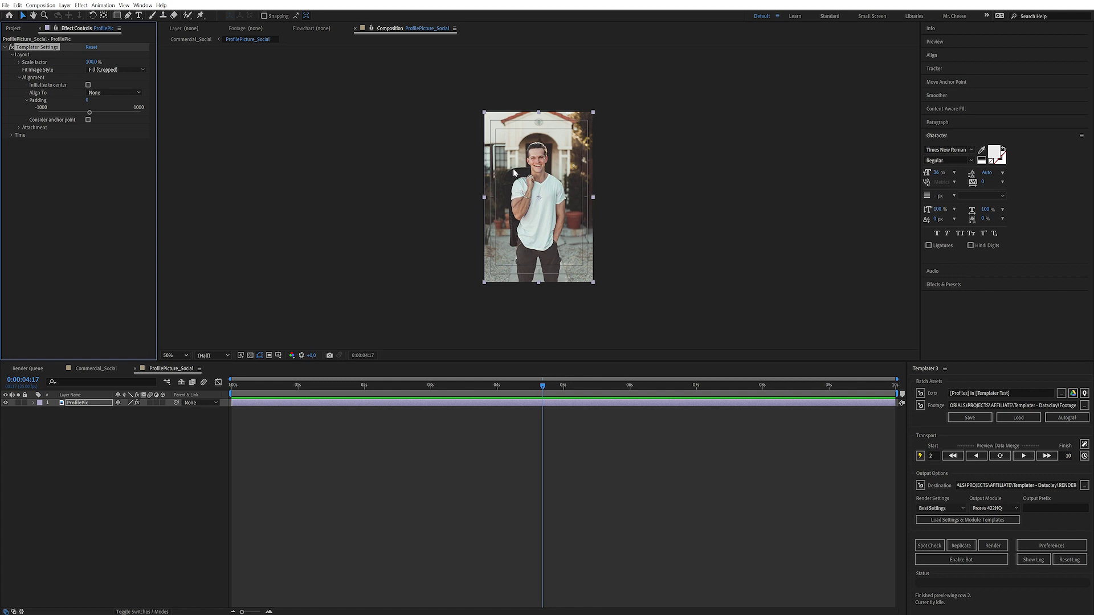
left_click(19, 78)
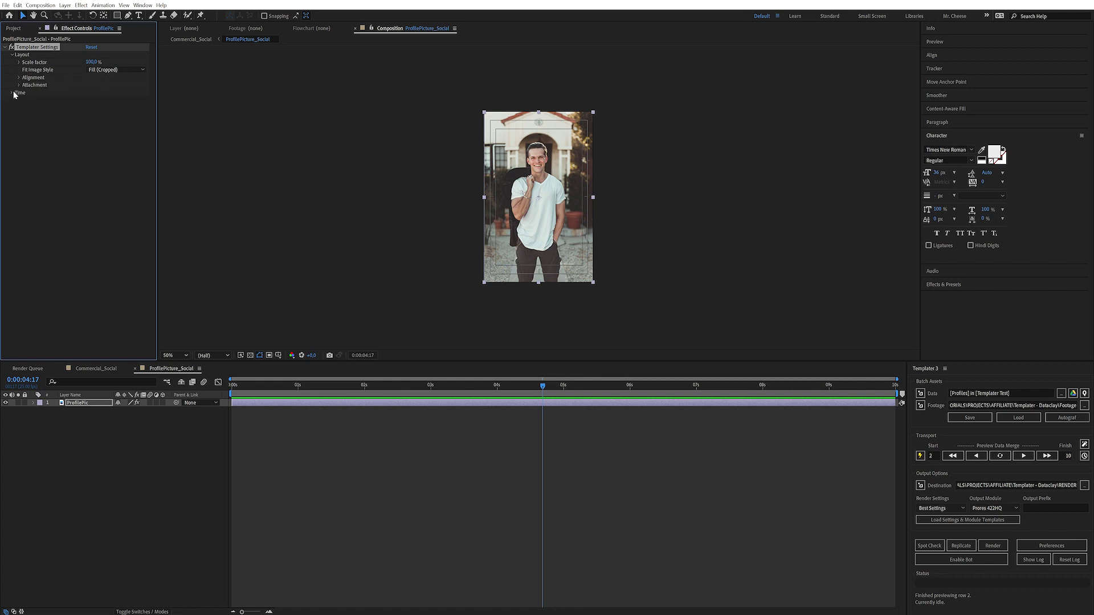
Step: Review the Time group's Stretch, Trim and Shift options, then collapse Time
left_click(12, 92)
left_click(18, 131)
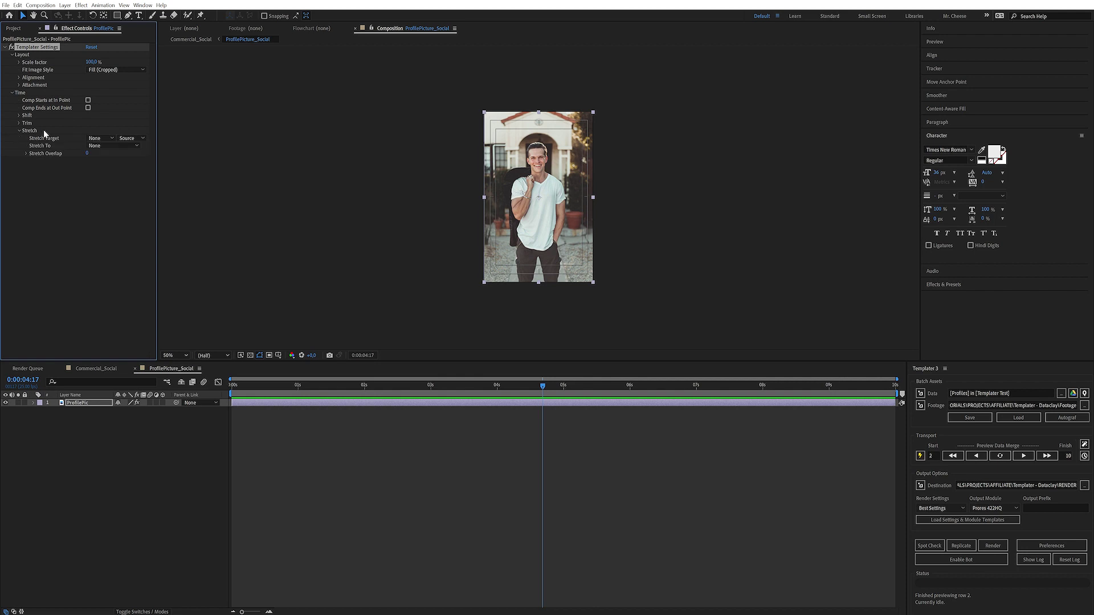
left_click(19, 127)
left_click(19, 123)
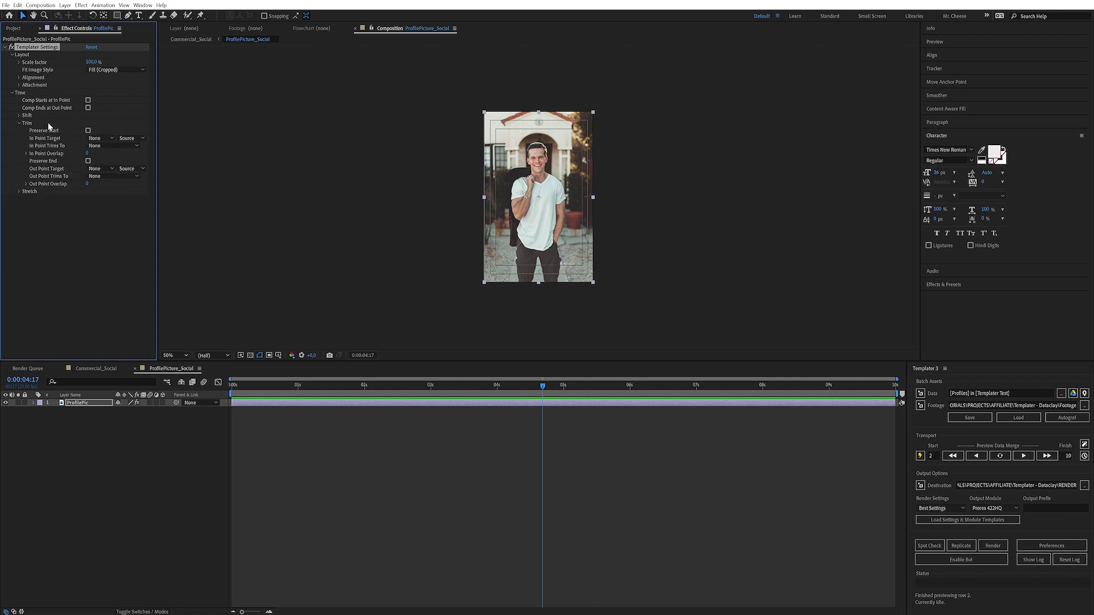
left_click(19, 124)
left_click(19, 116)
left_click(19, 116)
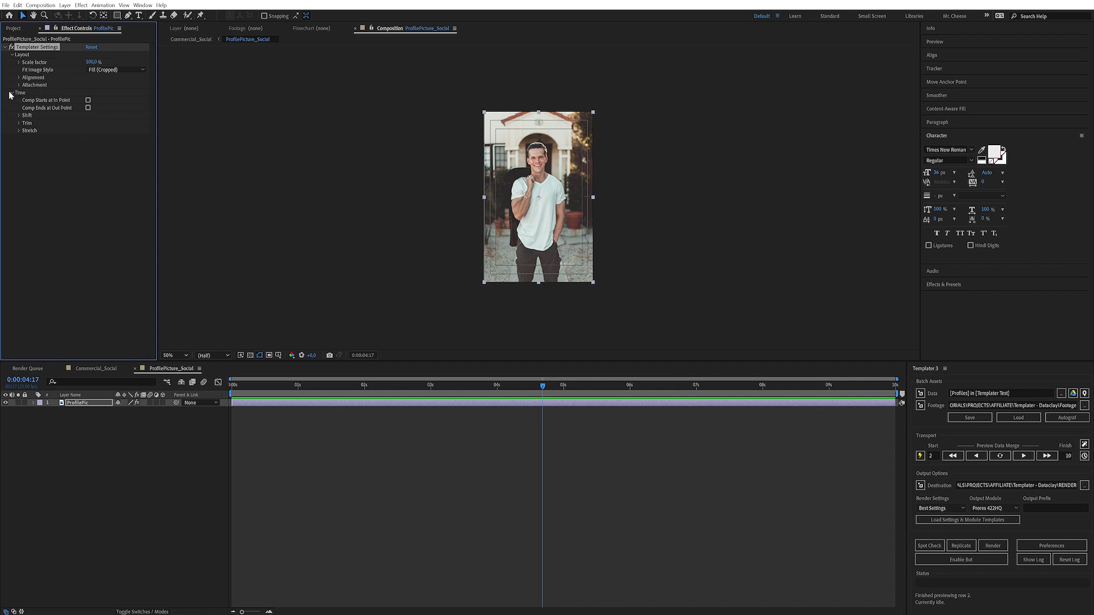
left_click(12, 93)
Step: Rename the 'person' text layer to UserName using the G1 header text
left_click(94, 369)
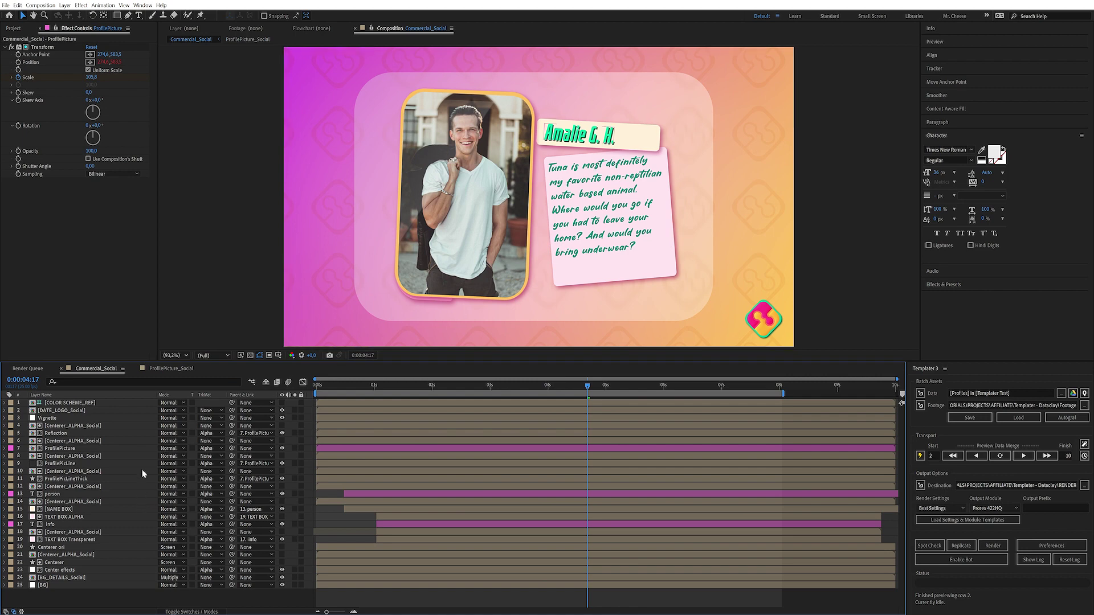
key("alt+Tab")
left_click(351, 115)
key("Return")
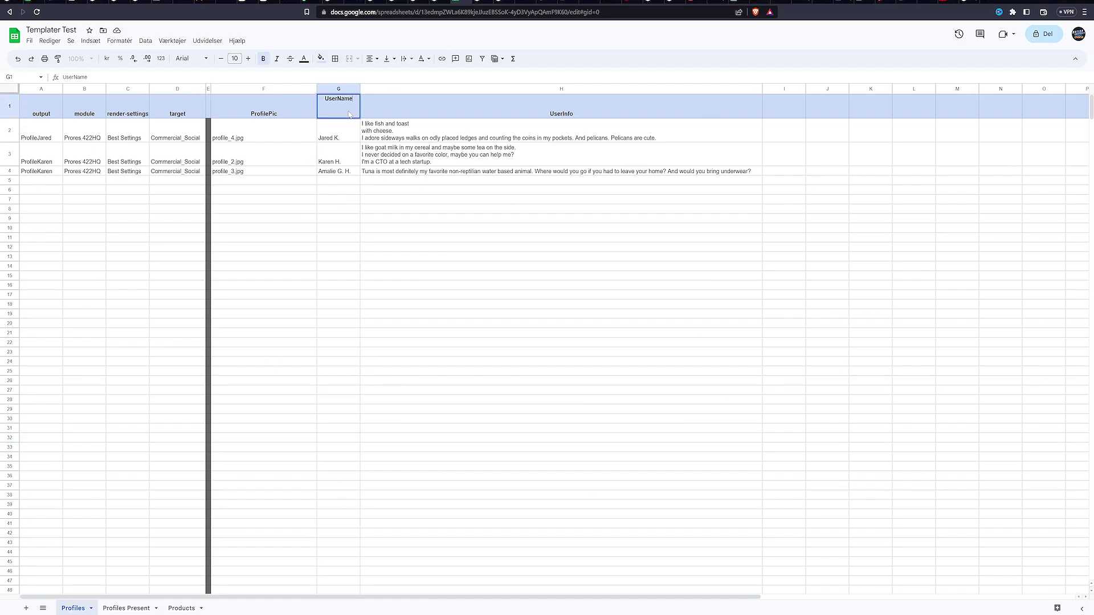
key("ctrl+a")
key("ctrl+c")
key("alt+Tab")
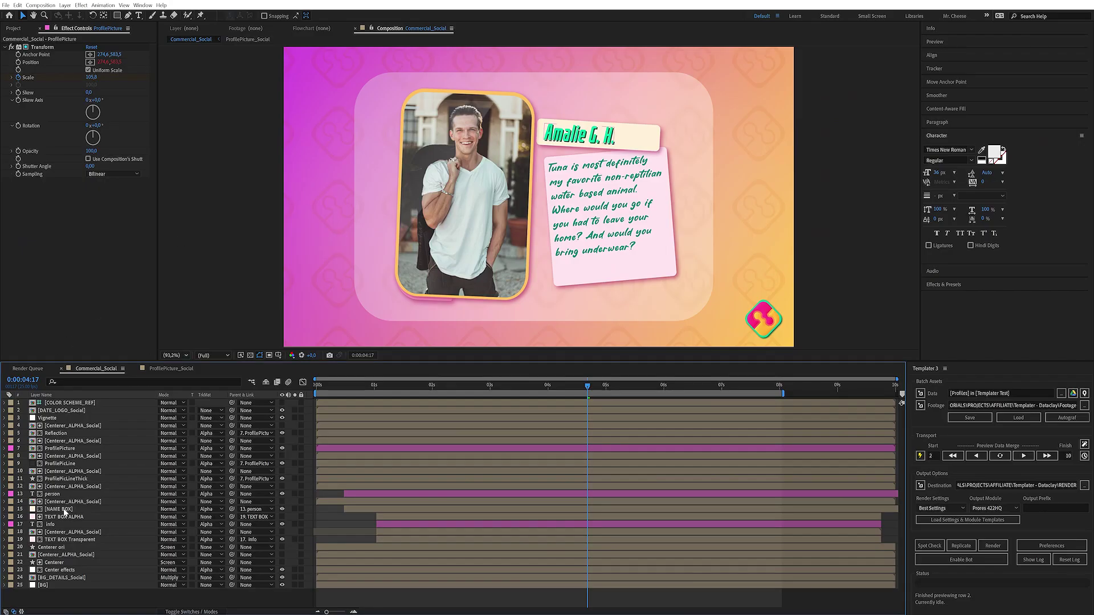
left_click(64, 497)
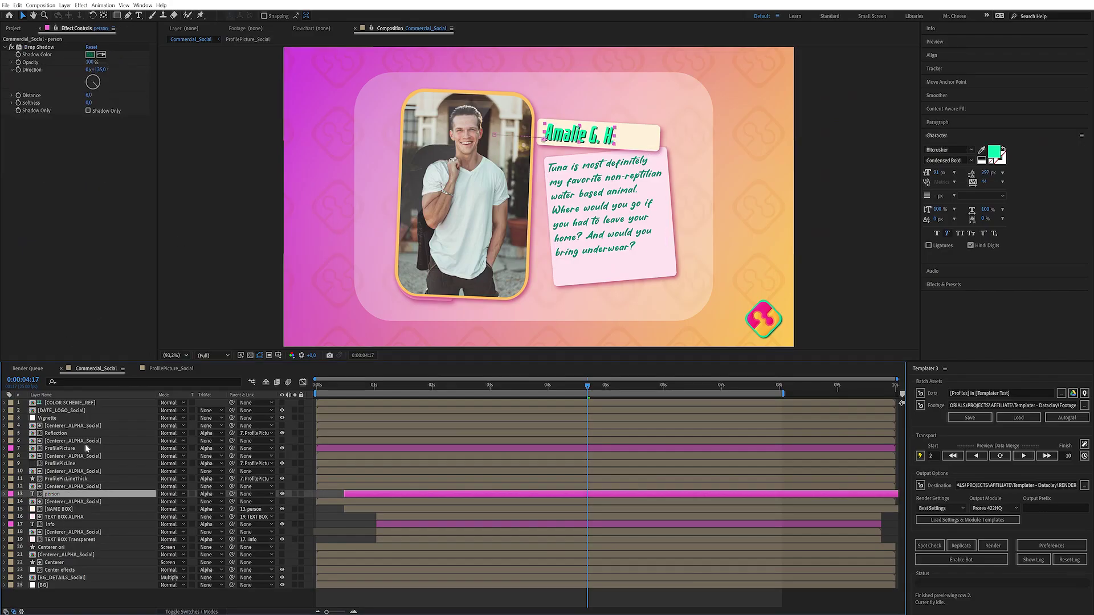
key("Return")
key("ctrl+v")
Step: Copy the H1 header and rename the 'Info' text layer to UserInfo
key("alt+Tab")
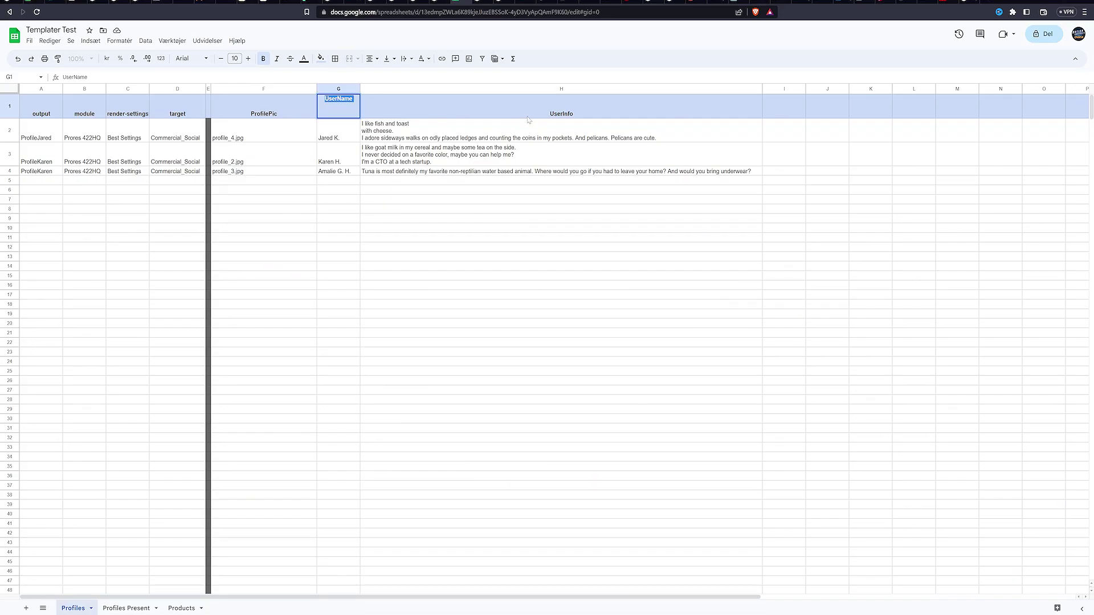
double_click(536, 116)
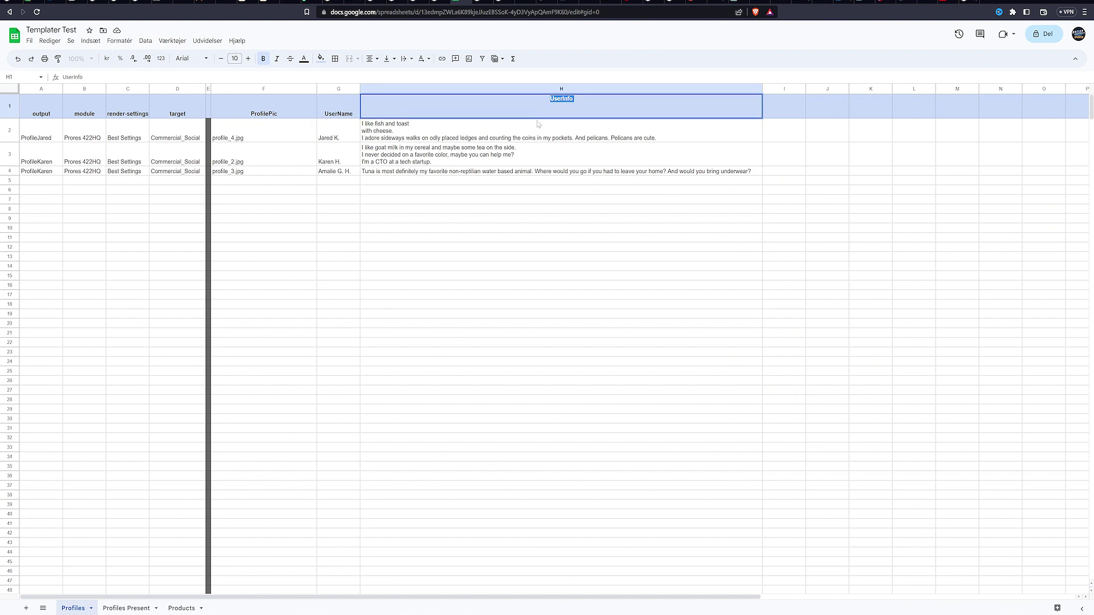
key("ctrl+c")
key("alt+Tab")
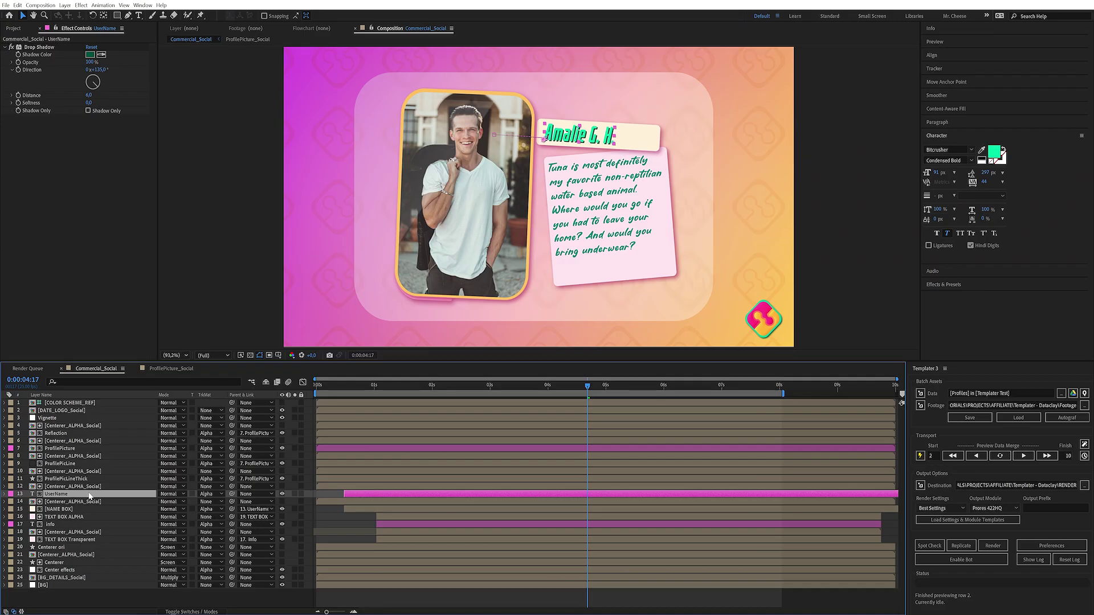
left_click(71, 526)
key("Return")
key("ctrl+v")
key("Return")
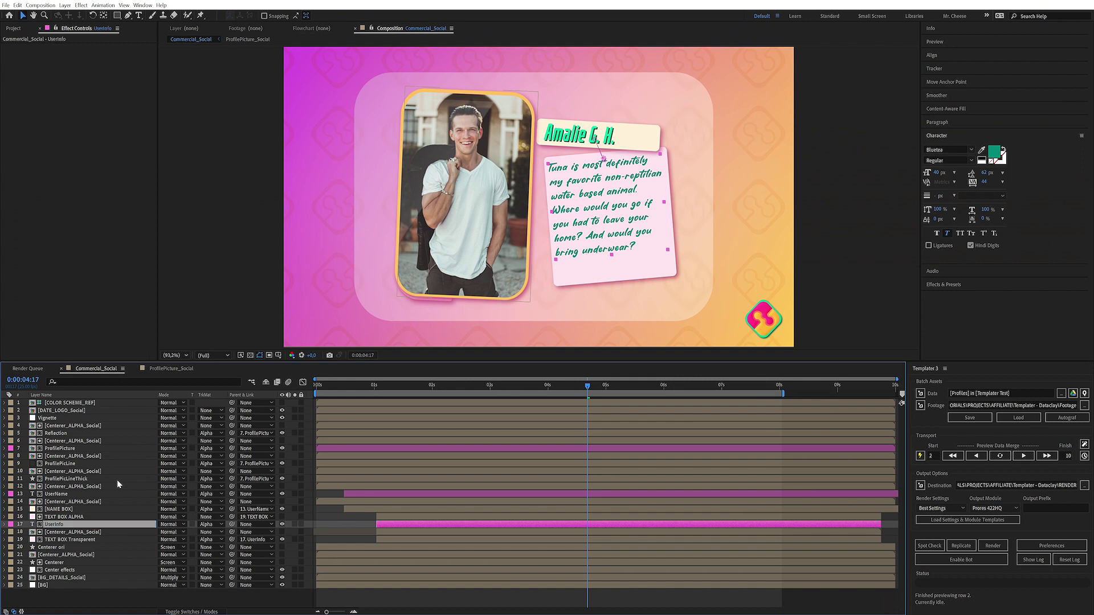
Step: Apply Dataclay Templater Settings to the UserName layer
left_click(69, 494)
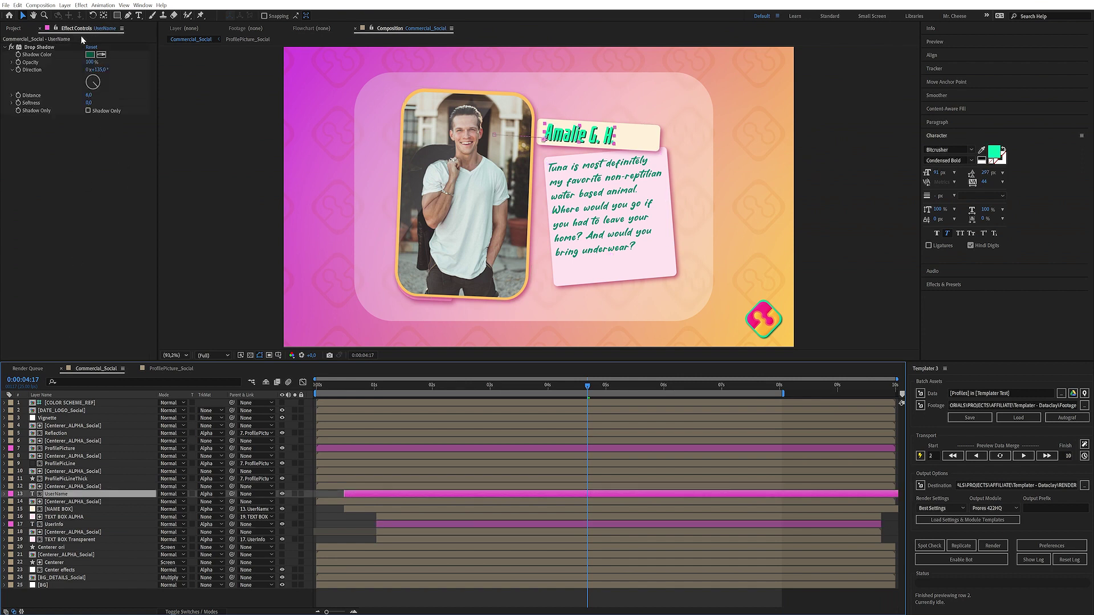
left_click(81, 5)
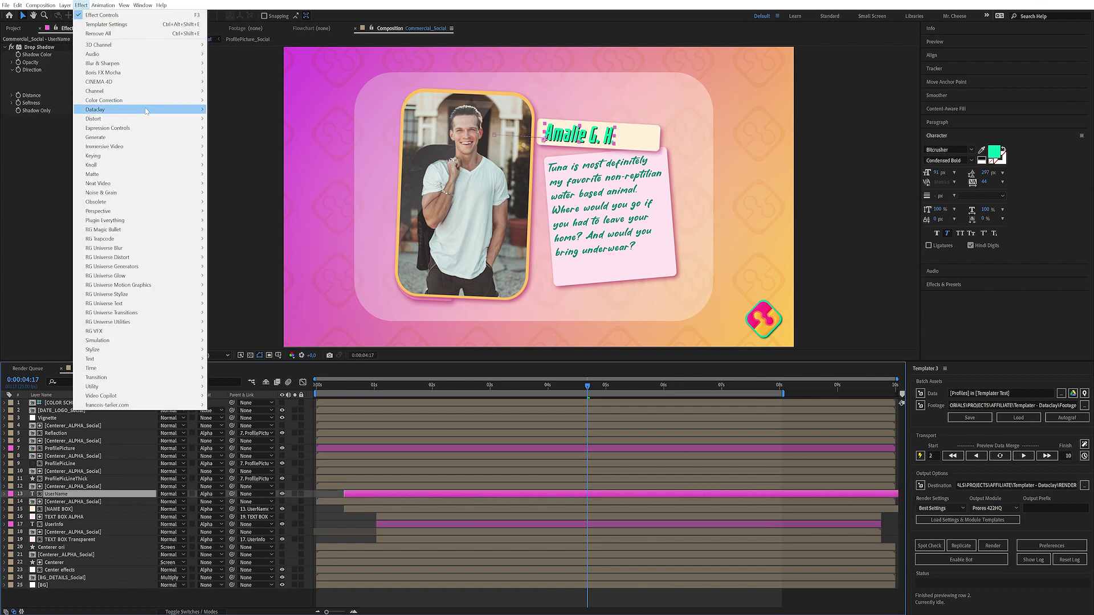
mouse_move(146, 110)
left_click(239, 109)
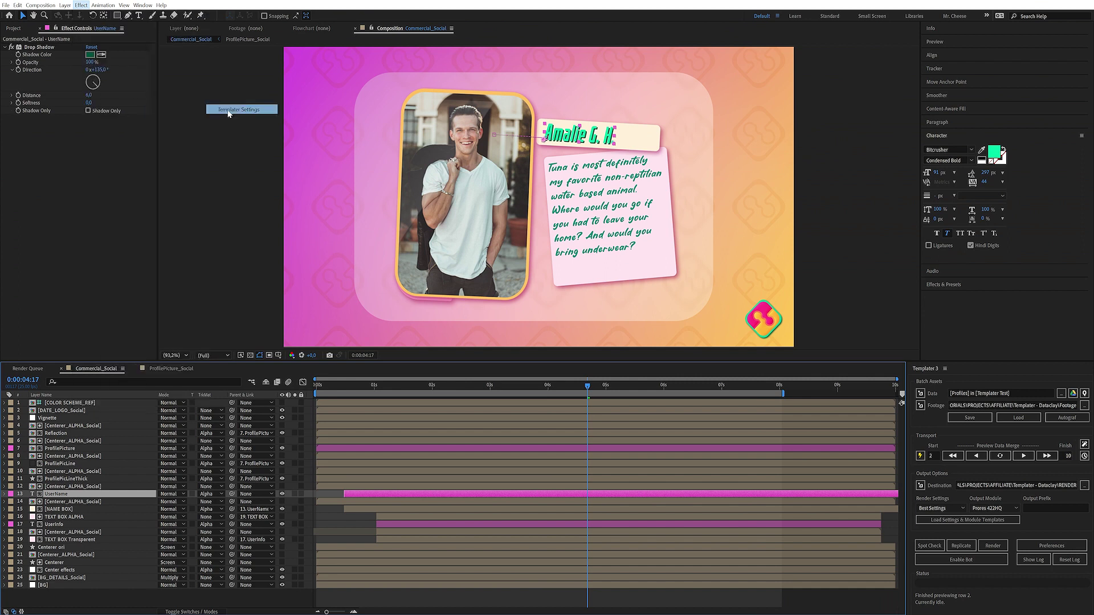
Step: Apply Dataclay Templater Settings to the UserInfo layer
left_click(67, 525)
left_click(81, 5)
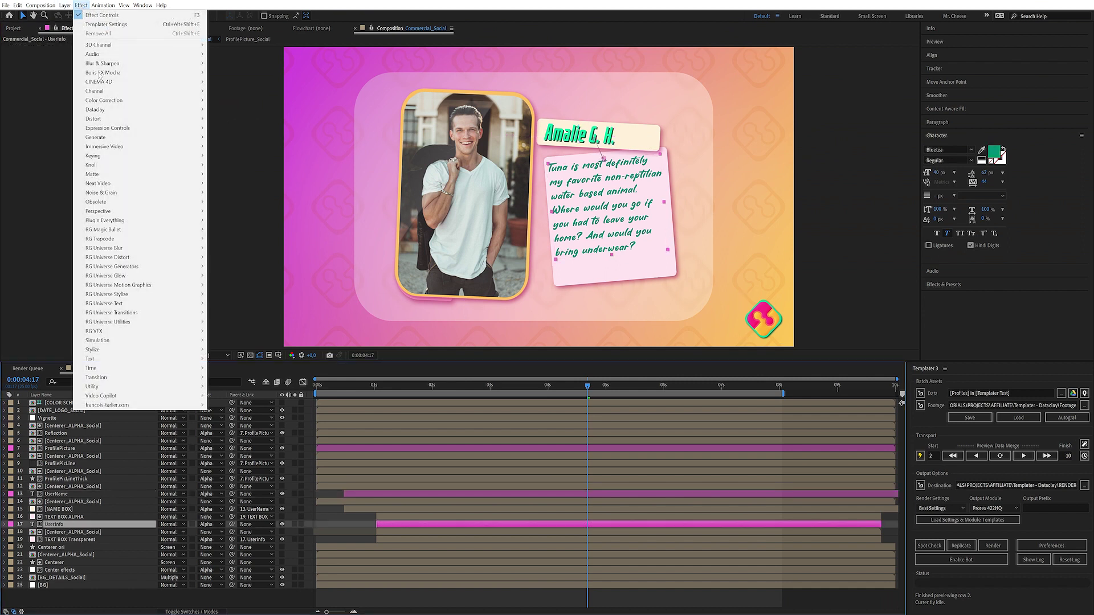
mouse_move(170, 109)
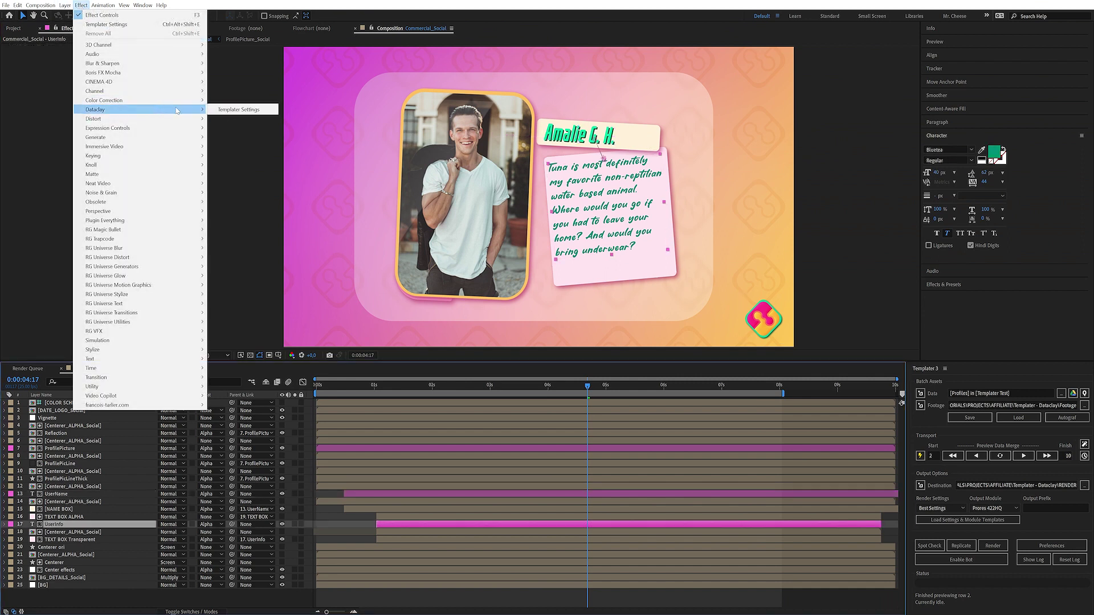
left_click(238, 110)
Step: Advance the card preview two rows to row 4, checking the spreadsheet rows along the way
left_click(244, 593)
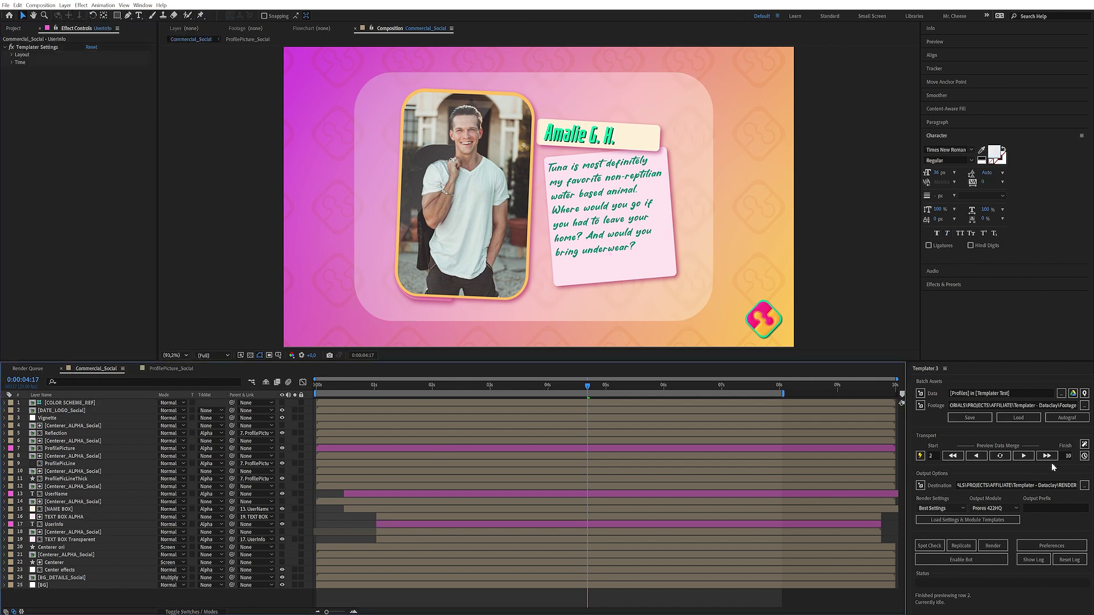
left_click(1025, 459)
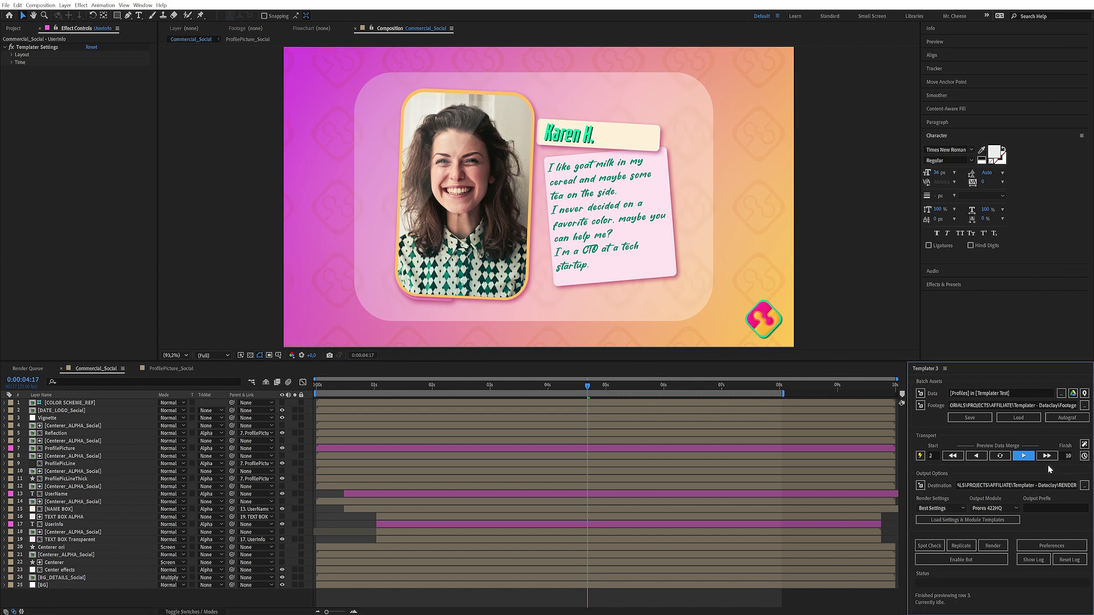
left_click(1024, 456)
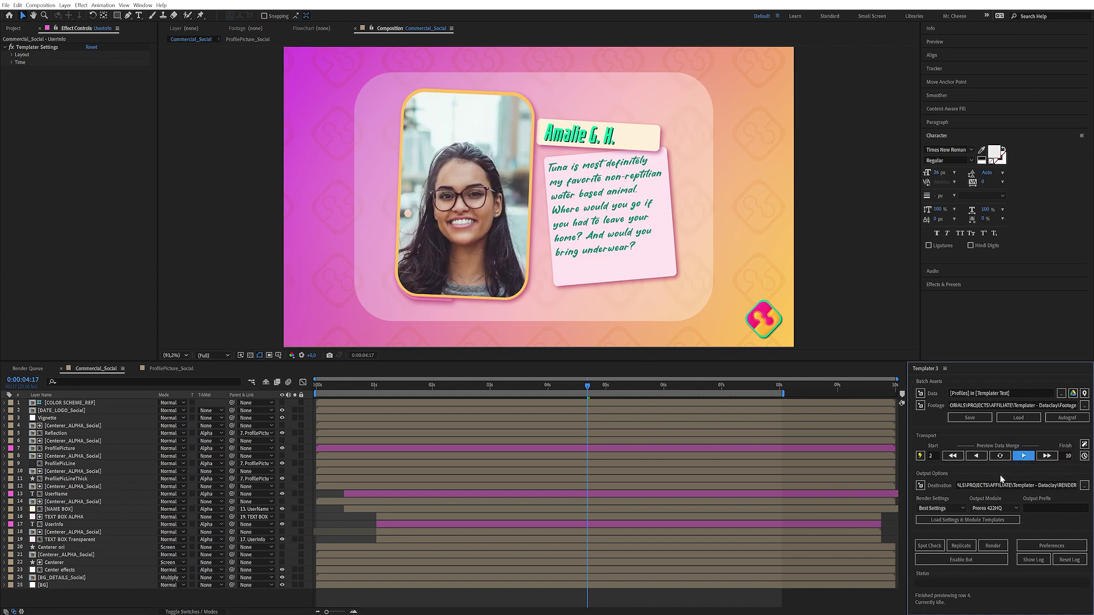
key("alt+Tab")
left_click(623, 239)
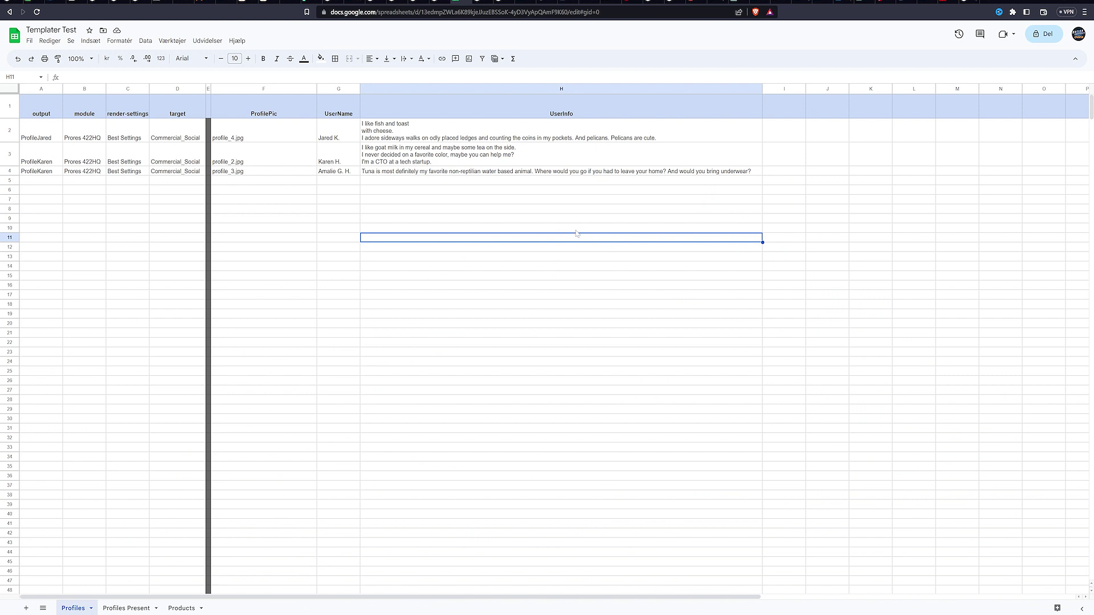
key("alt+Tab")
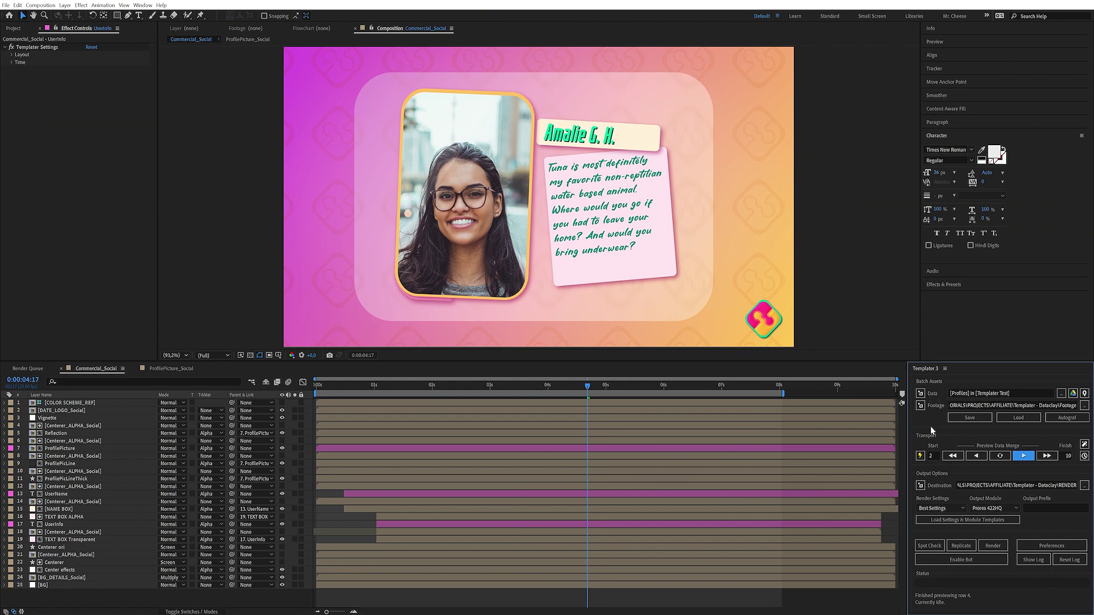
left_click(15, 30)
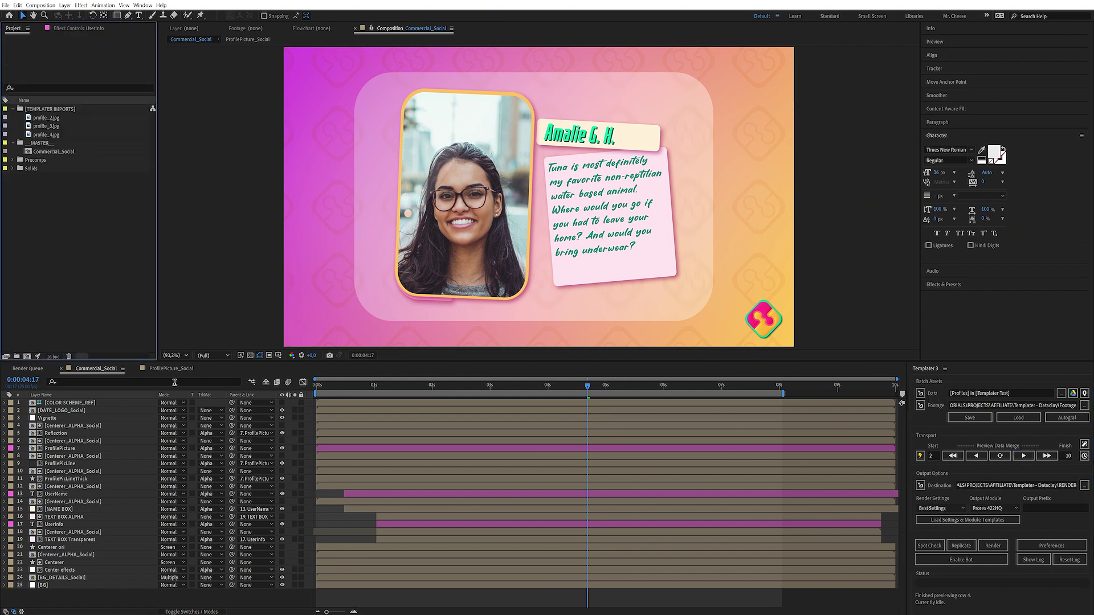
left_click(269, 601)
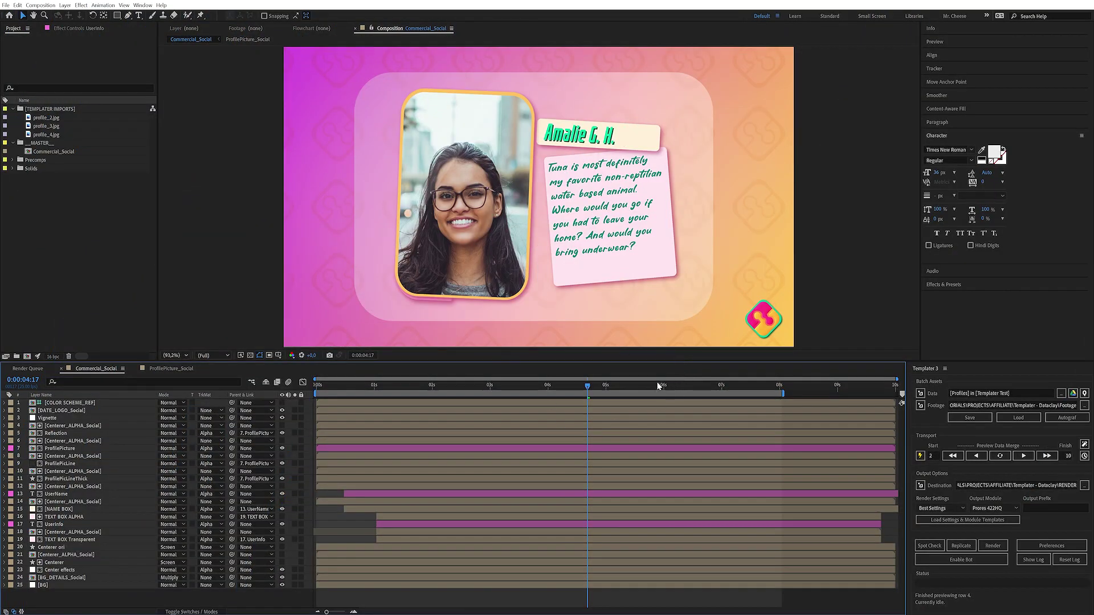
left_click(984, 484)
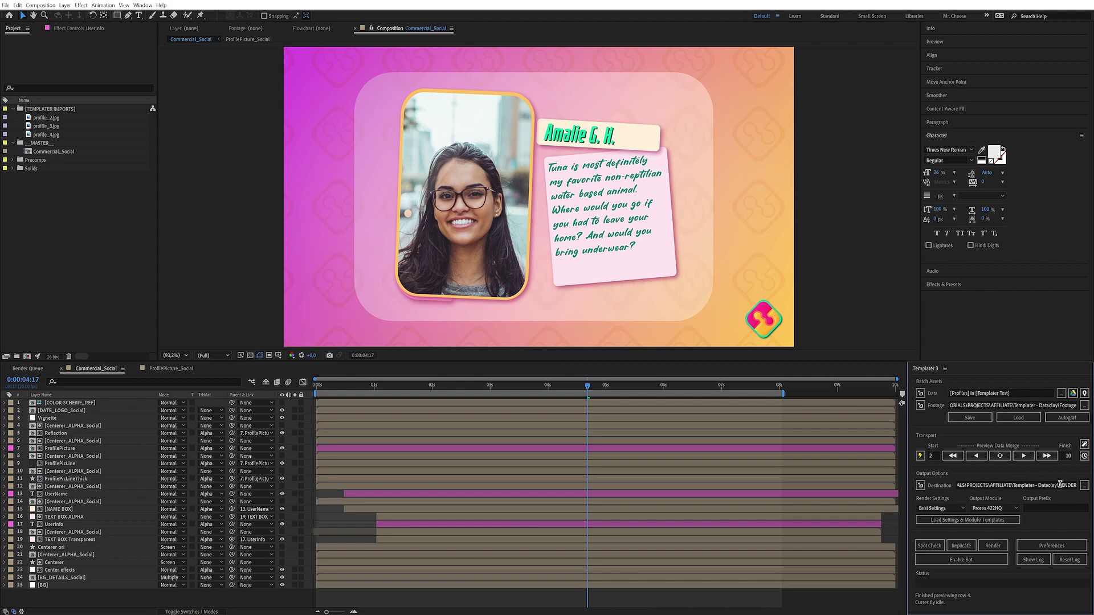
left_click_drag(1028, 486, 1076, 485)
left_click(1068, 478)
Step: Spot-check rows 2–10 and preview the rendered stills and movies in the RENDER folder
left_click(937, 548)
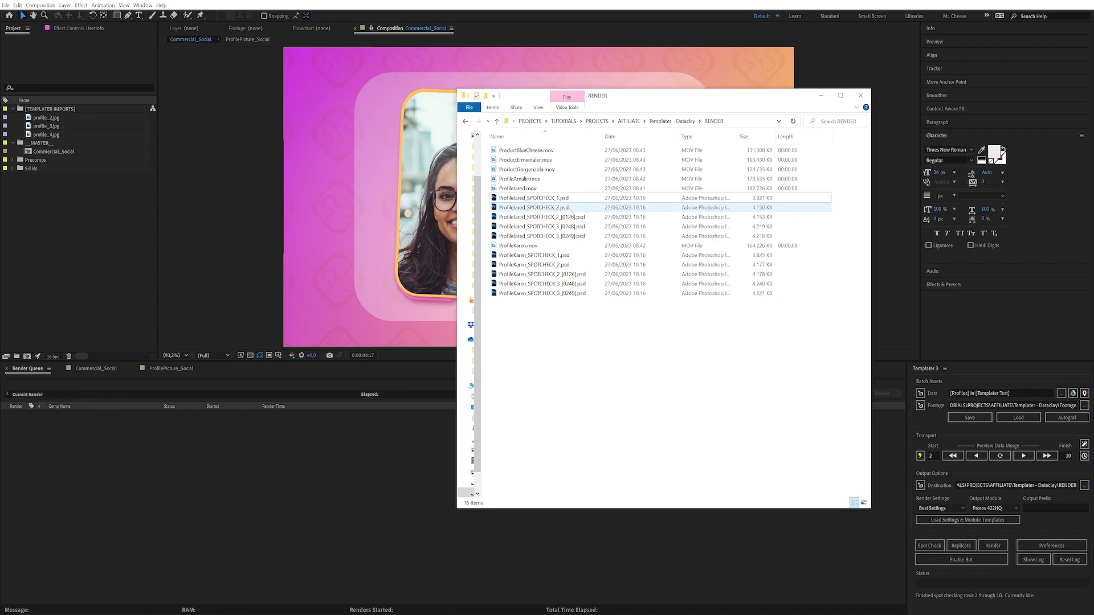
key("space")
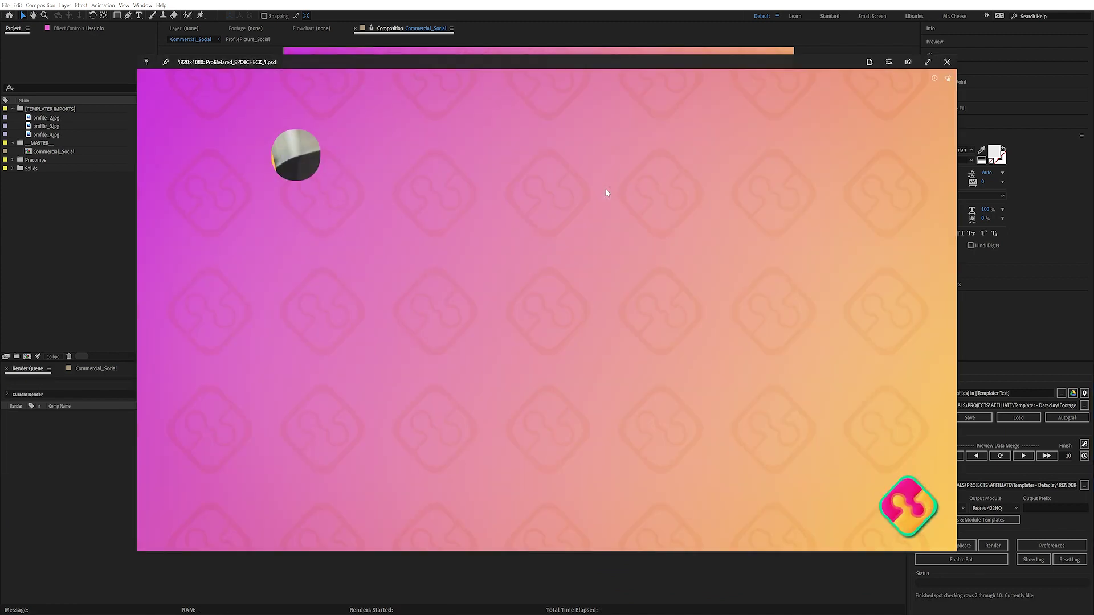
key("Up")
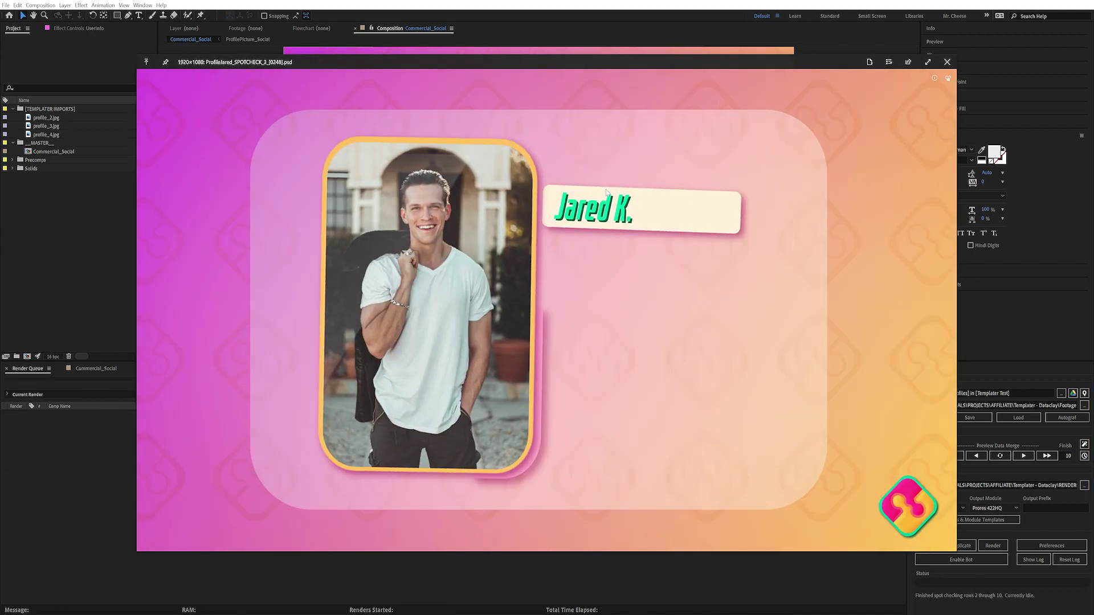
key("Down")
key("Down")
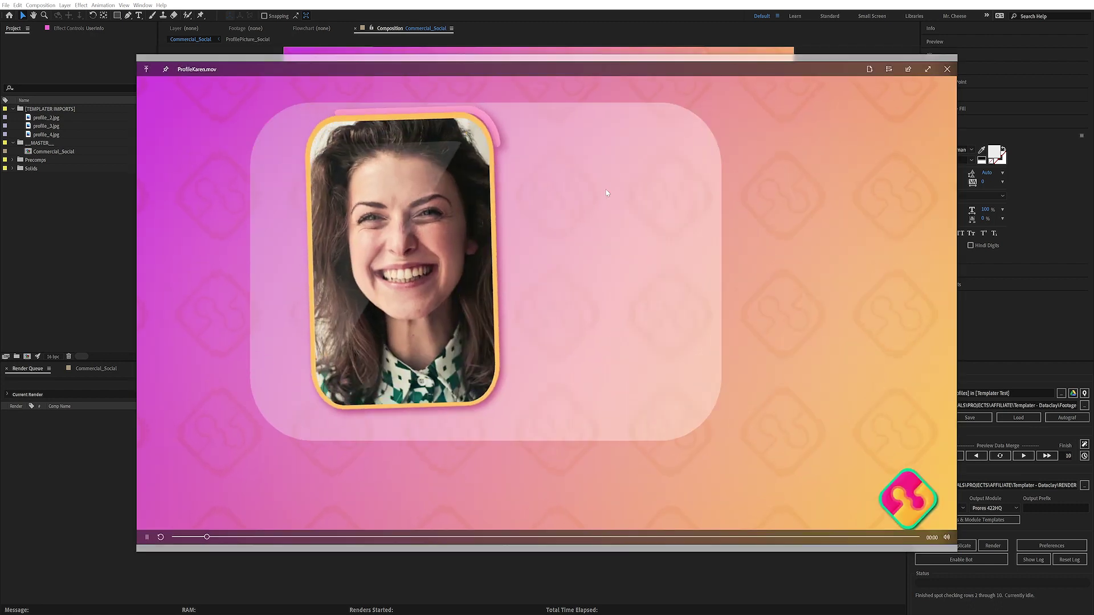
key("Down")
key("space")
left_click(961, 546)
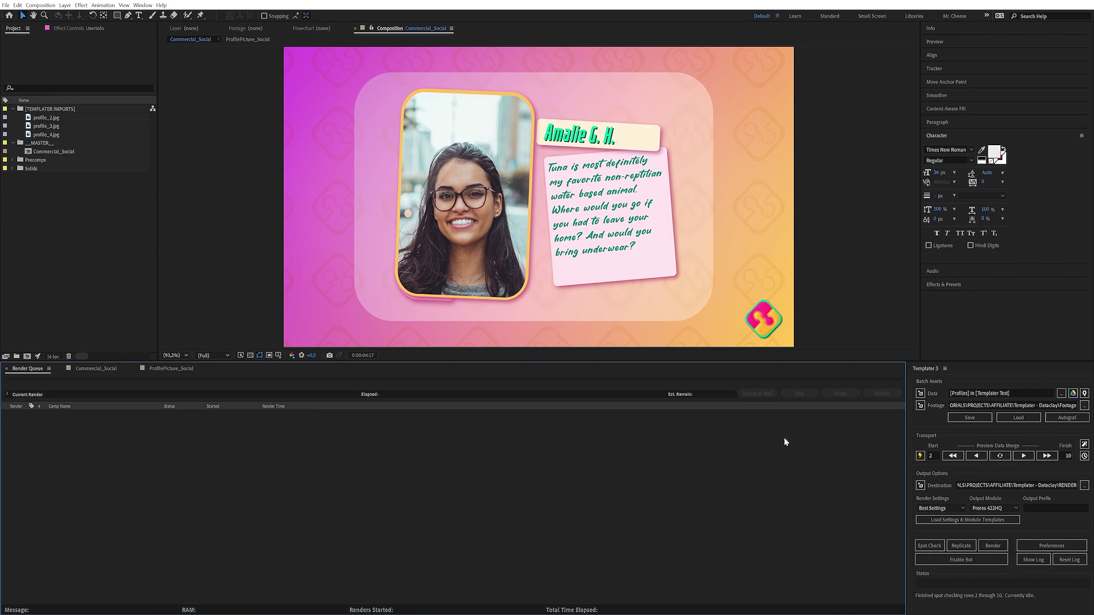
Step: Switch to Google Sheets, open the Profiles Present worksheet and review its aep path column
key("alt+Tab")
left_click(50, 174, "shift")
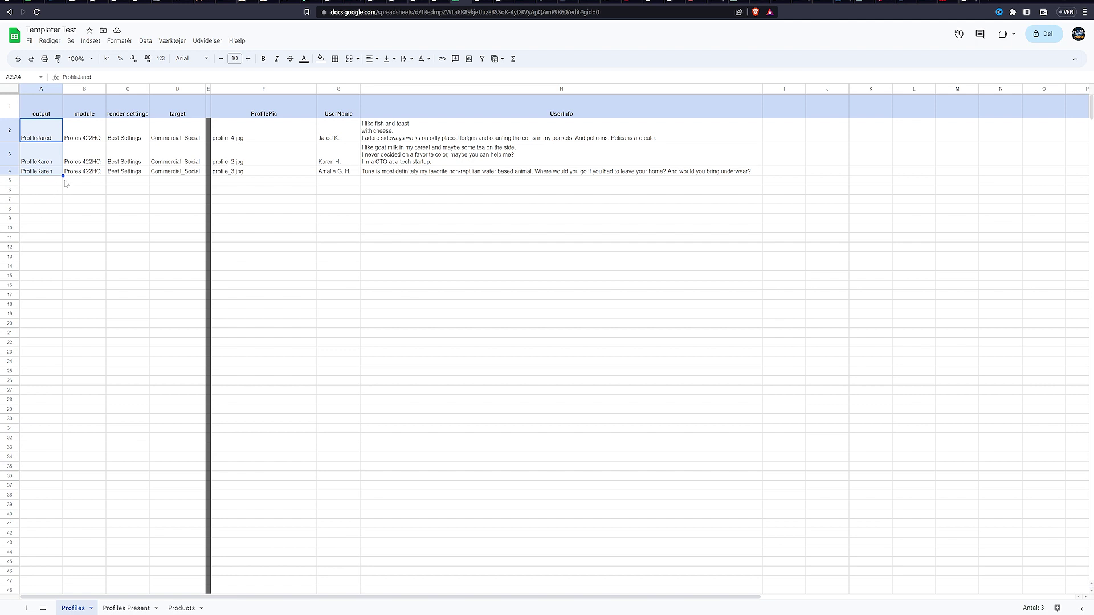
key("ctrl+shift+Page_Down")
left_click(131, 90)
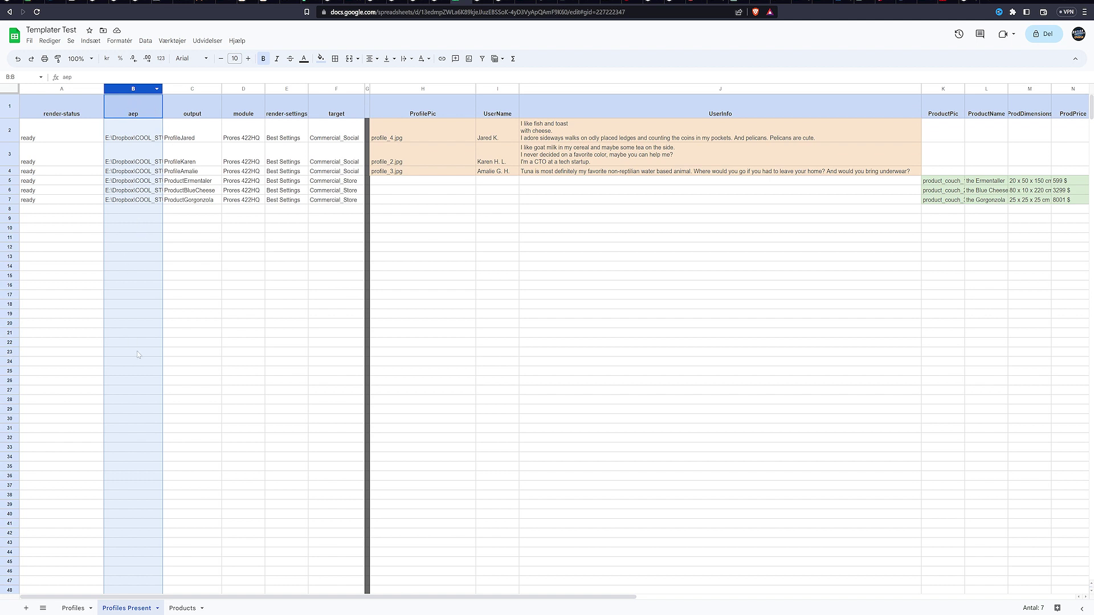
left_click(193, 217)
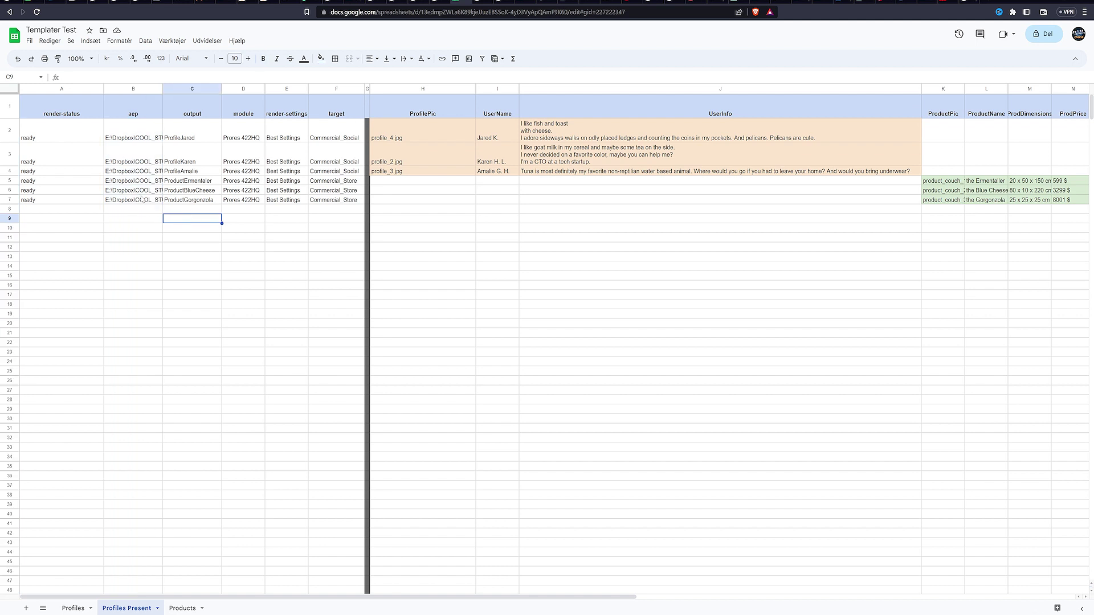
left_click(394, 199)
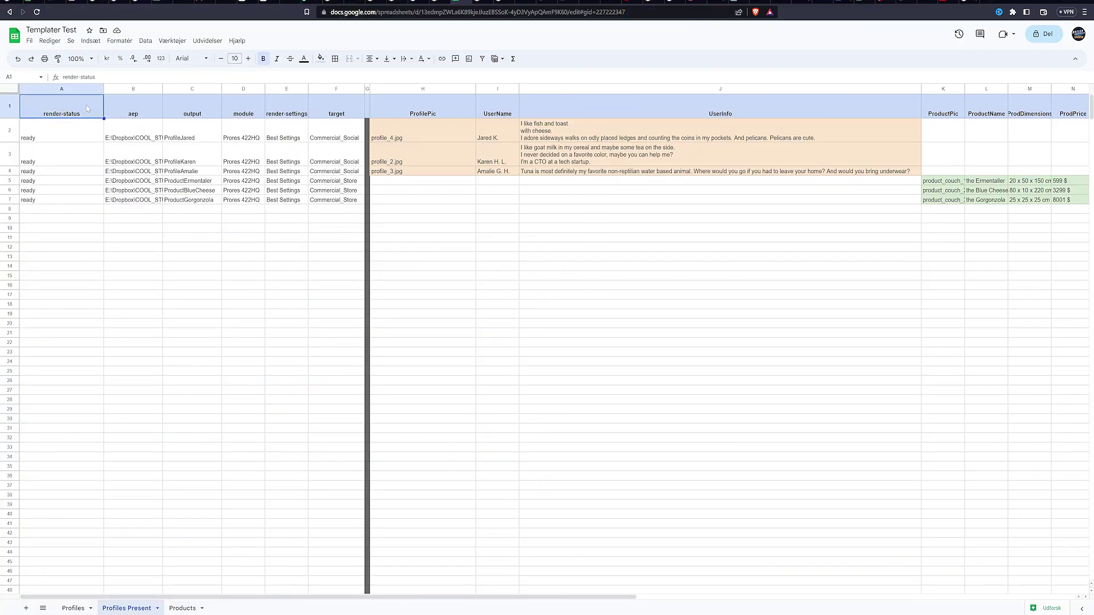
Step: Confirm the render-status in column A reads ready for all six rows
left_click(57, 135)
left_click(54, 153)
left_click(52, 173)
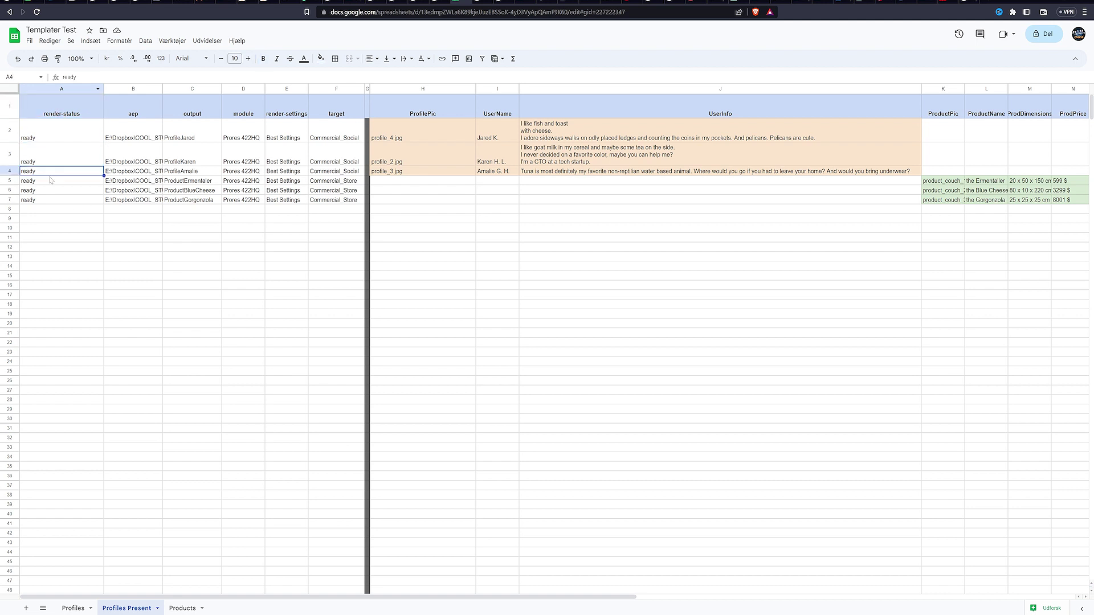
left_click(51, 182)
left_click(53, 192)
left_click(49, 203)
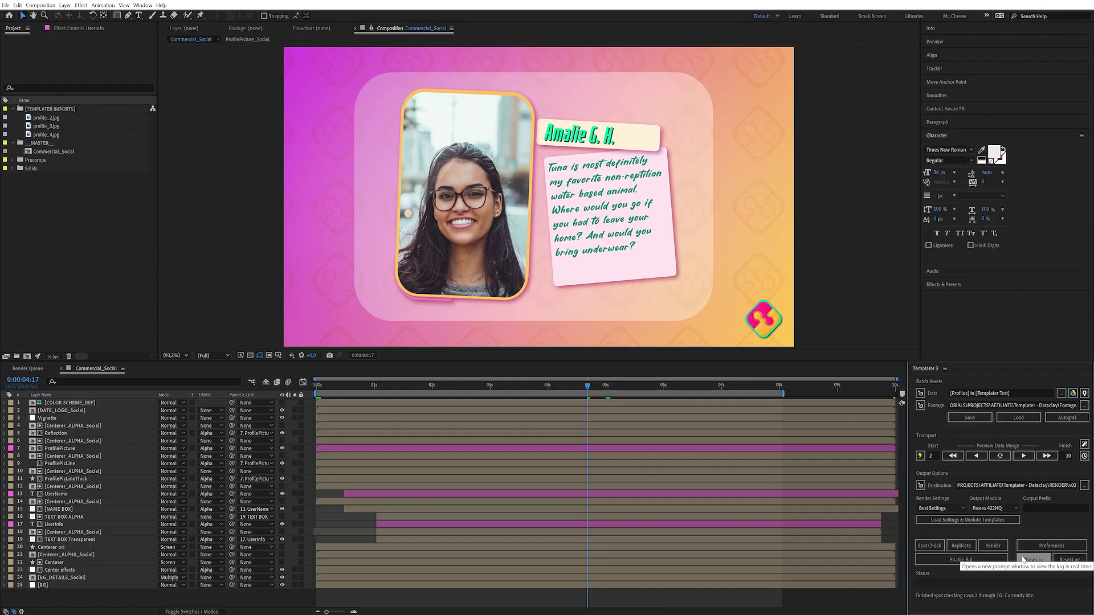
Step: Link Templater to the Templater Test > Profiles Present worksheet and enable the bot
left_click(1073, 394)
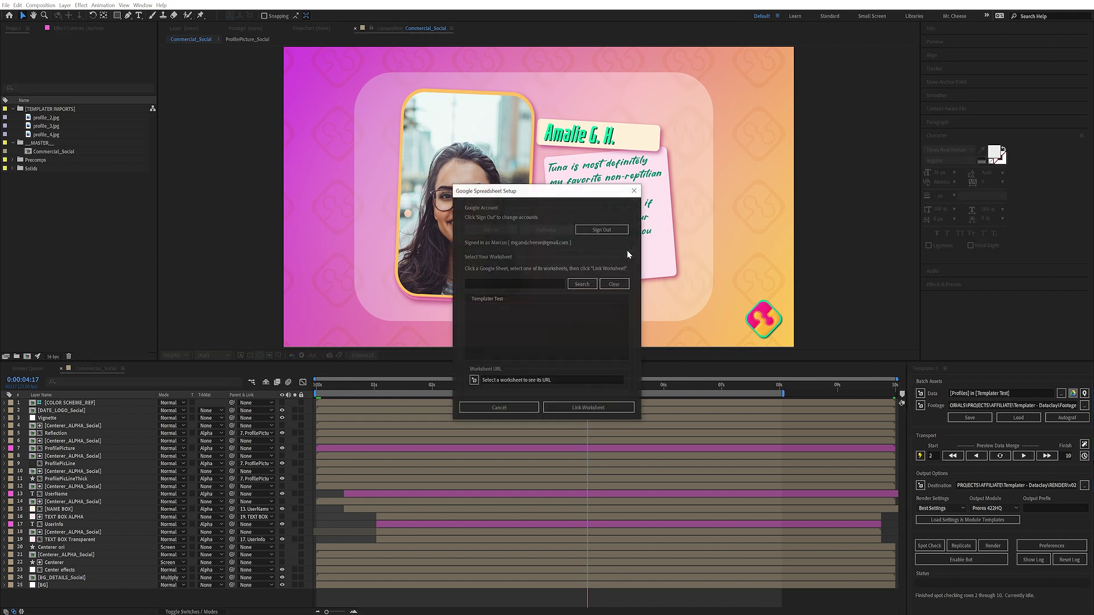
left_click(494, 297)
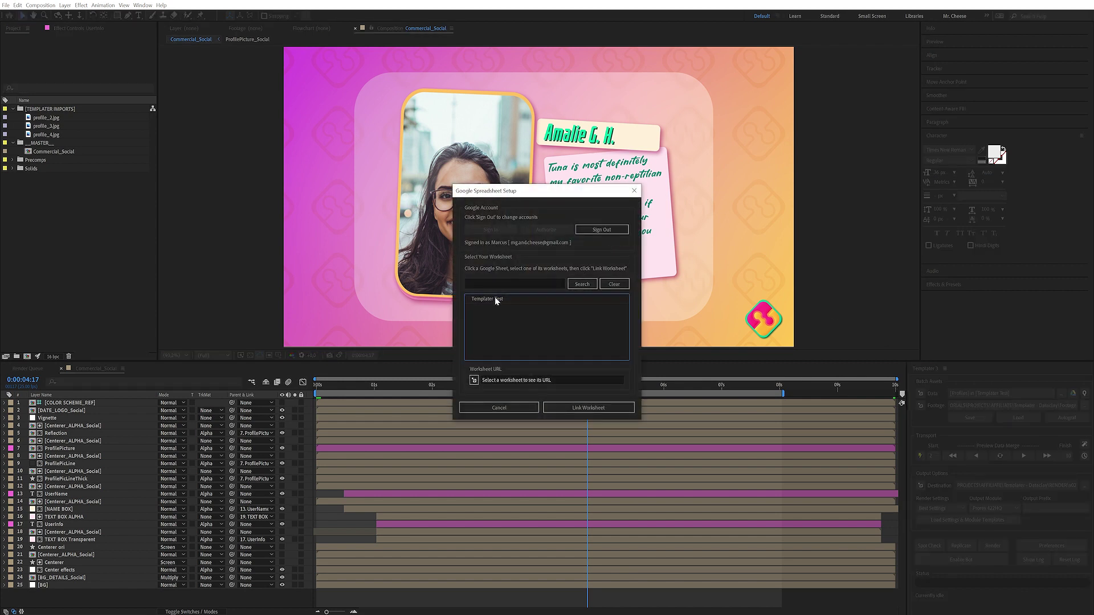
left_click(497, 318)
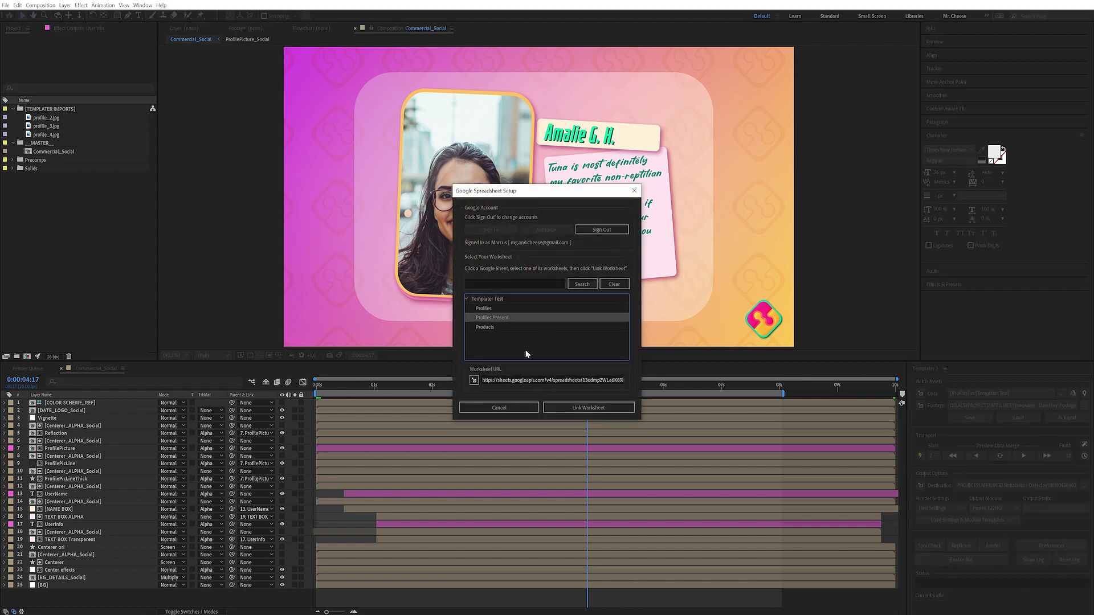
left_click(580, 408)
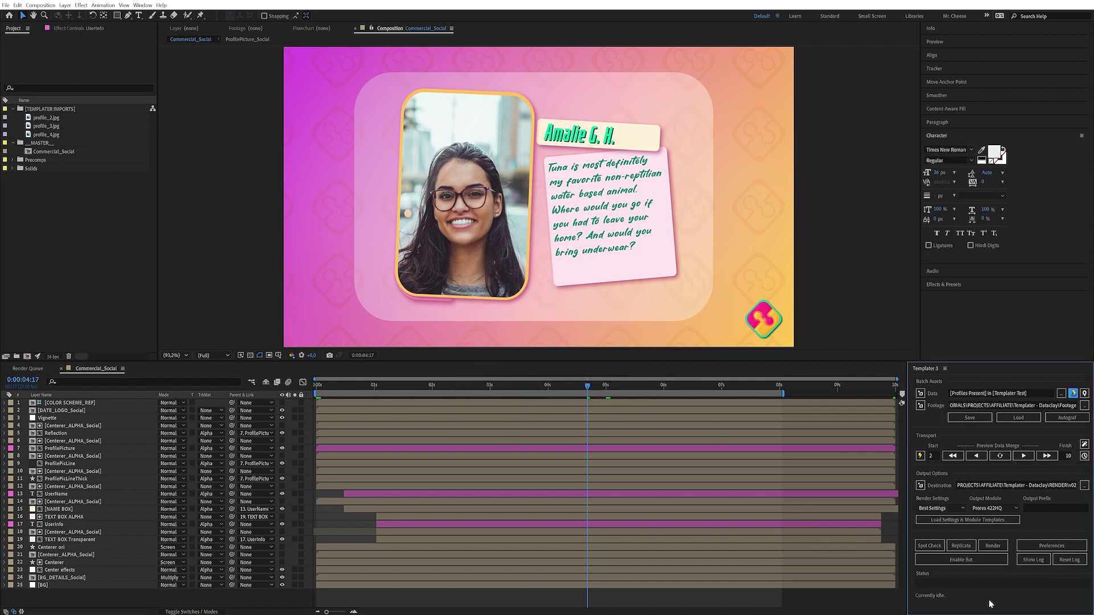
left_click(973, 564)
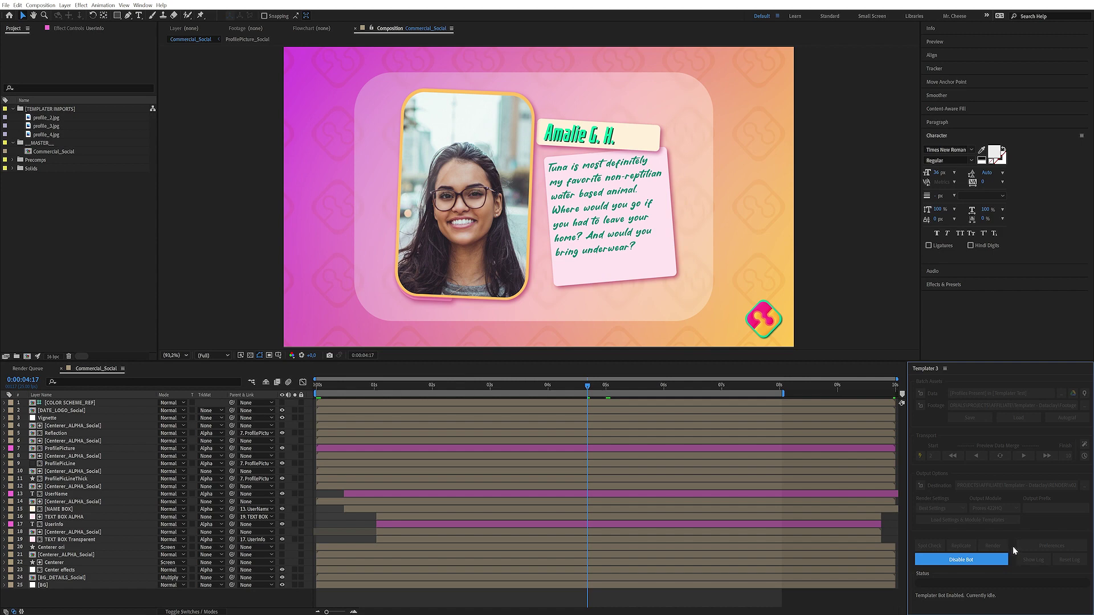
Step: Check column A in Templater Test as row 2 turns processing and the others queued
key("alt+Tab")
left_click(100, 220)
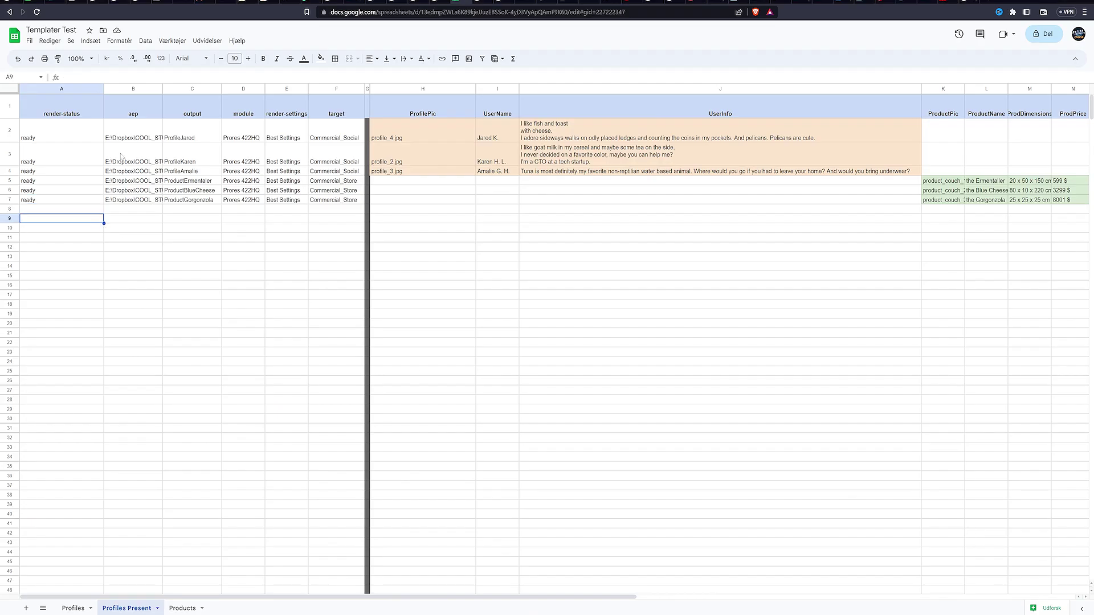
left_click(57, 138)
left_click(48, 154)
left_click(47, 171)
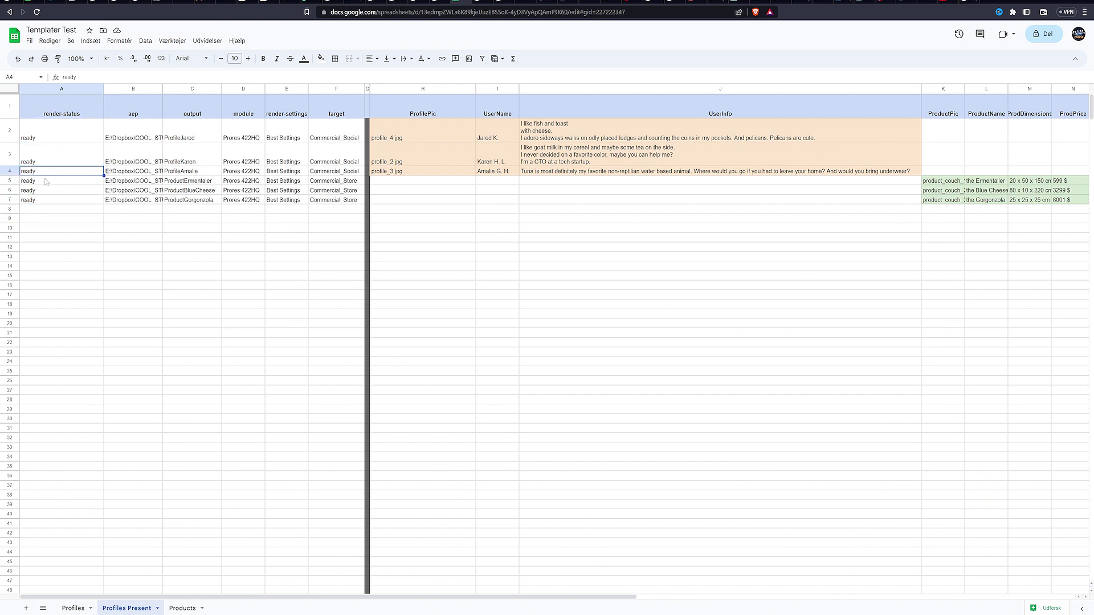
left_click(46, 181)
left_click(49, 190)
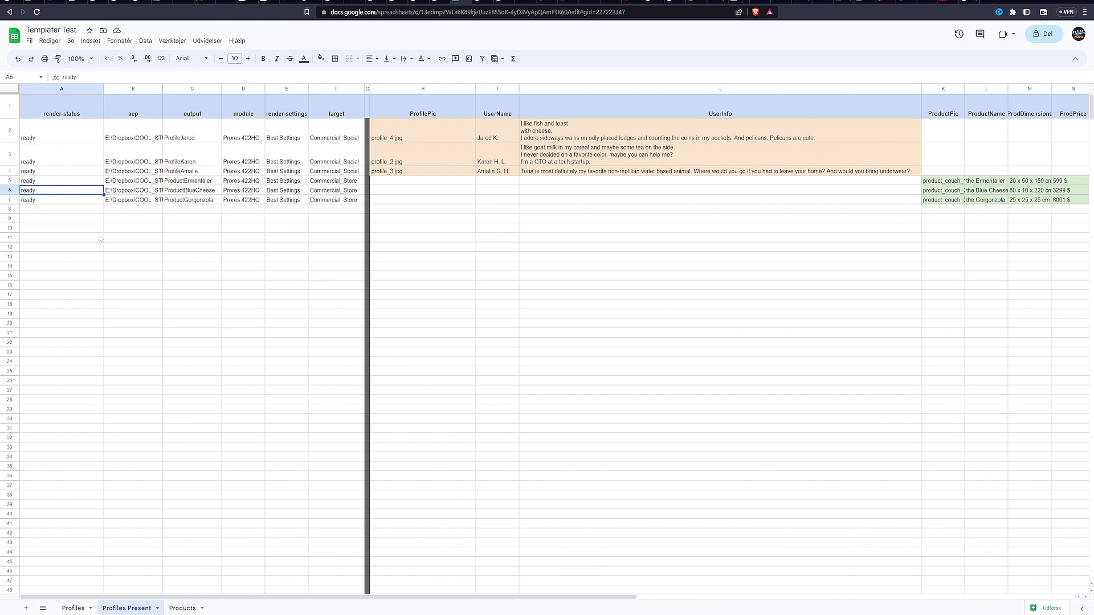
left_click(70, 211)
left_click(51, 140)
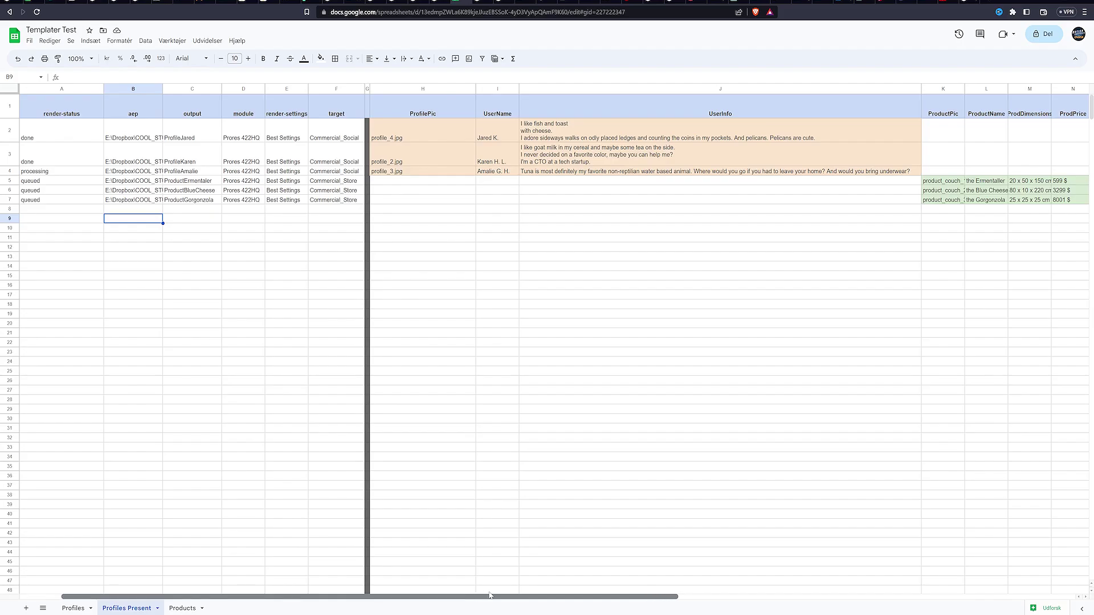
Step: Scroll right to view the product columns, then drag back to the start
scroll(679, 585, "right", 10)
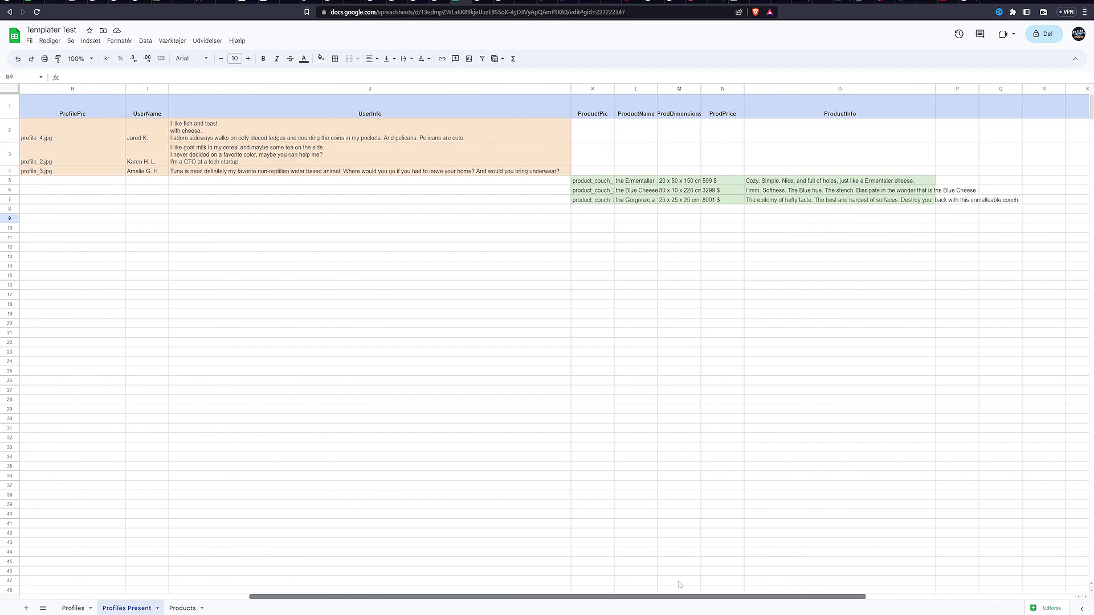
scroll(679, 584, "right", 2)
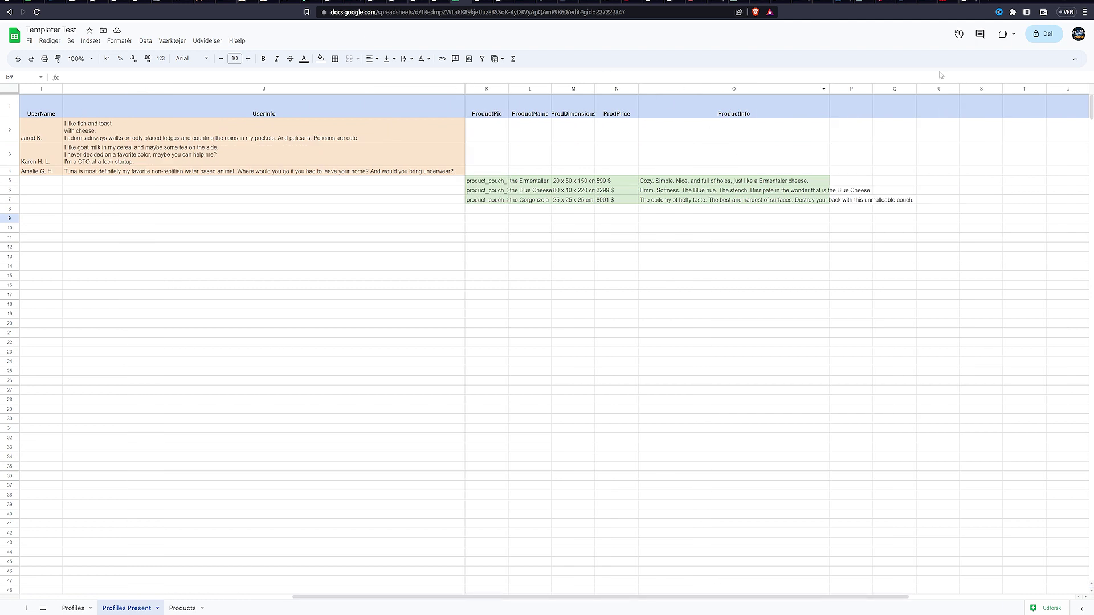
left_click_drag(558, 597, 305, 590)
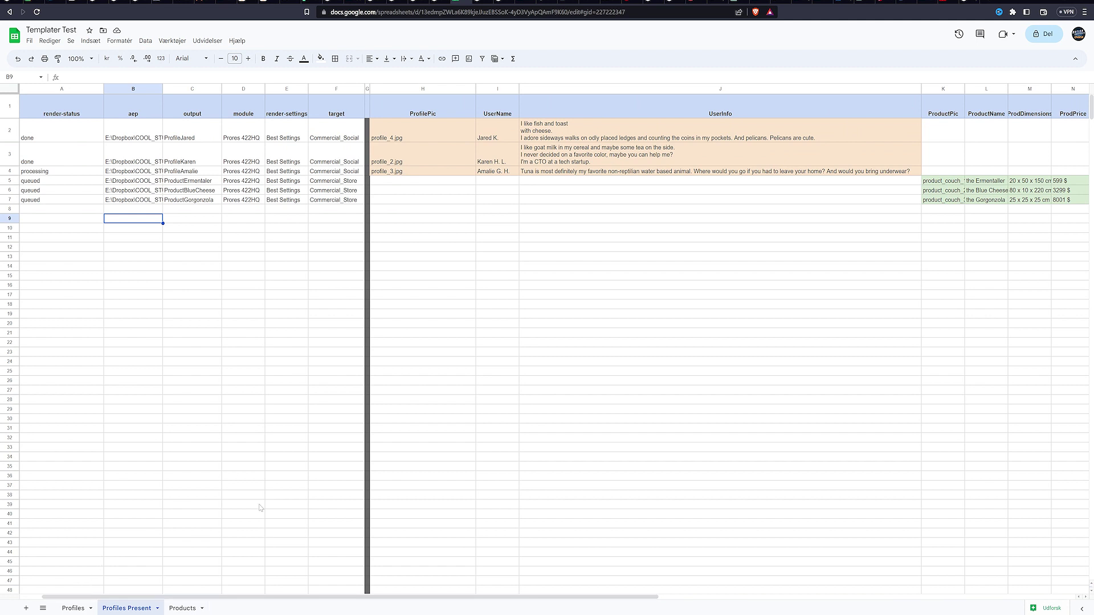
Step: Follow column A until four rows read done, one processing and one queued
left_click(827, 230)
key("Up")
key("Up")
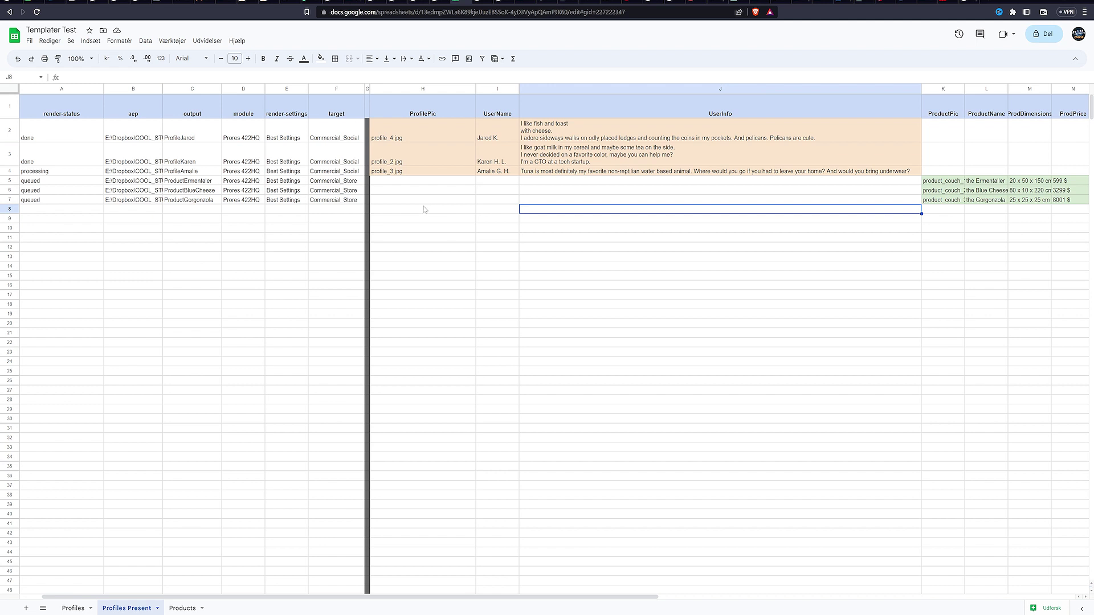
left_click(424, 209)
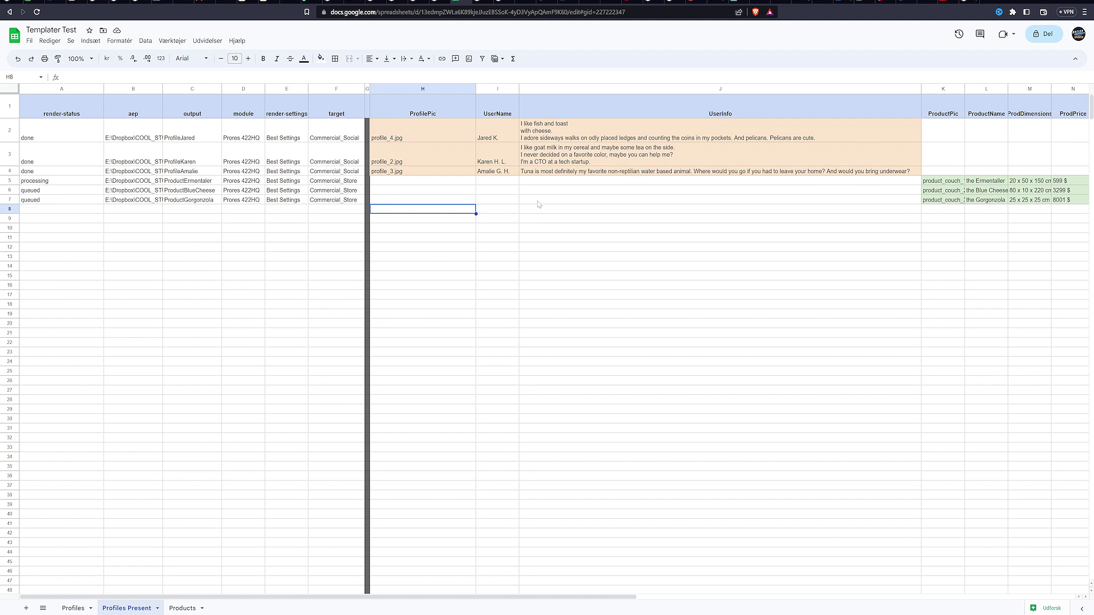
key("Up")
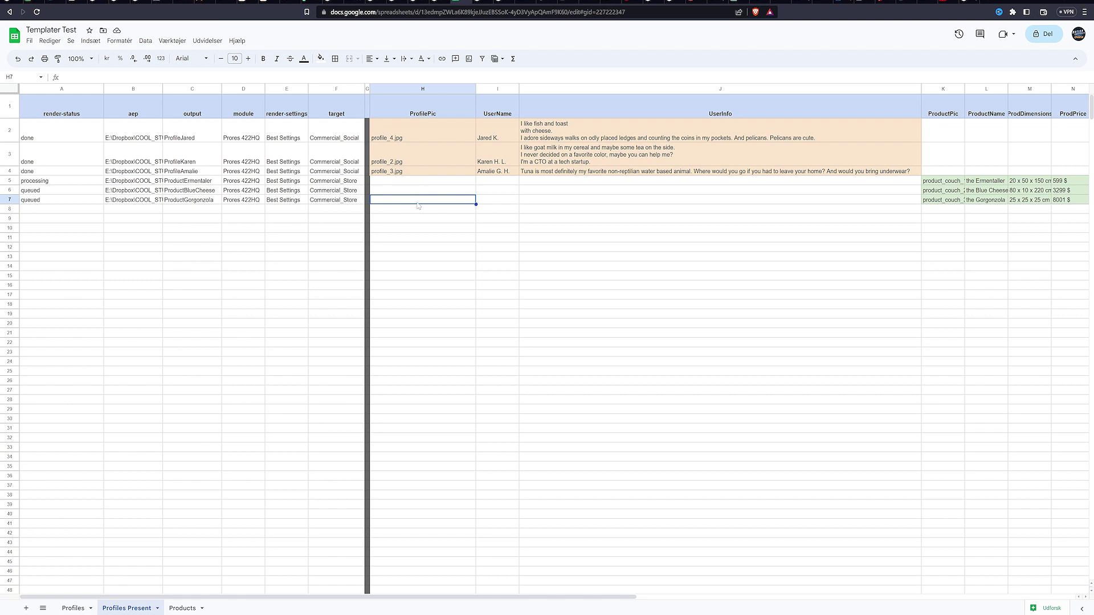
key("Down")
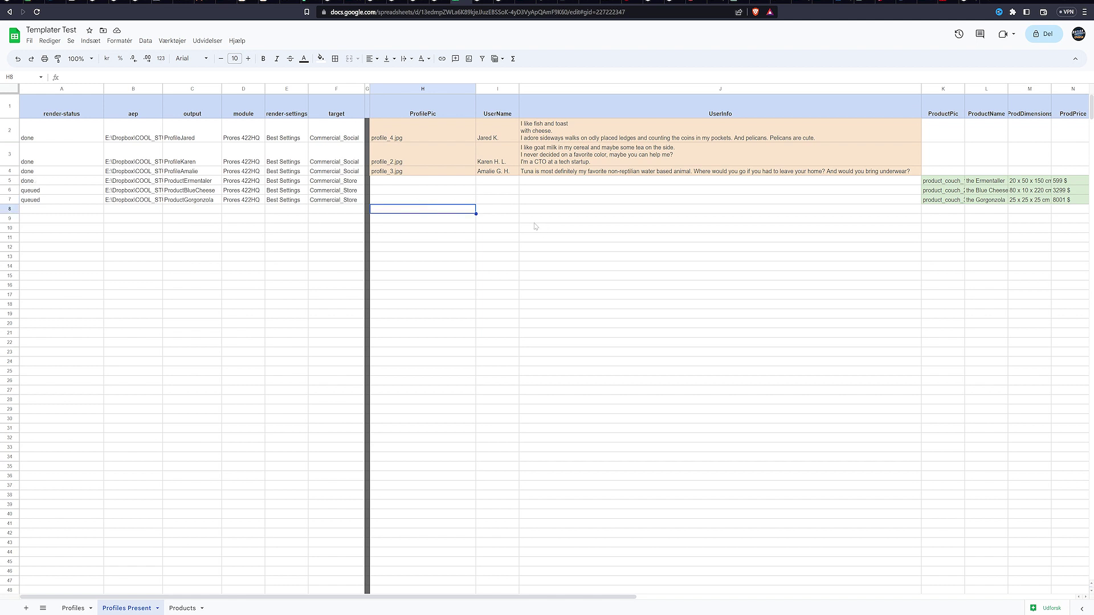
key("Up")
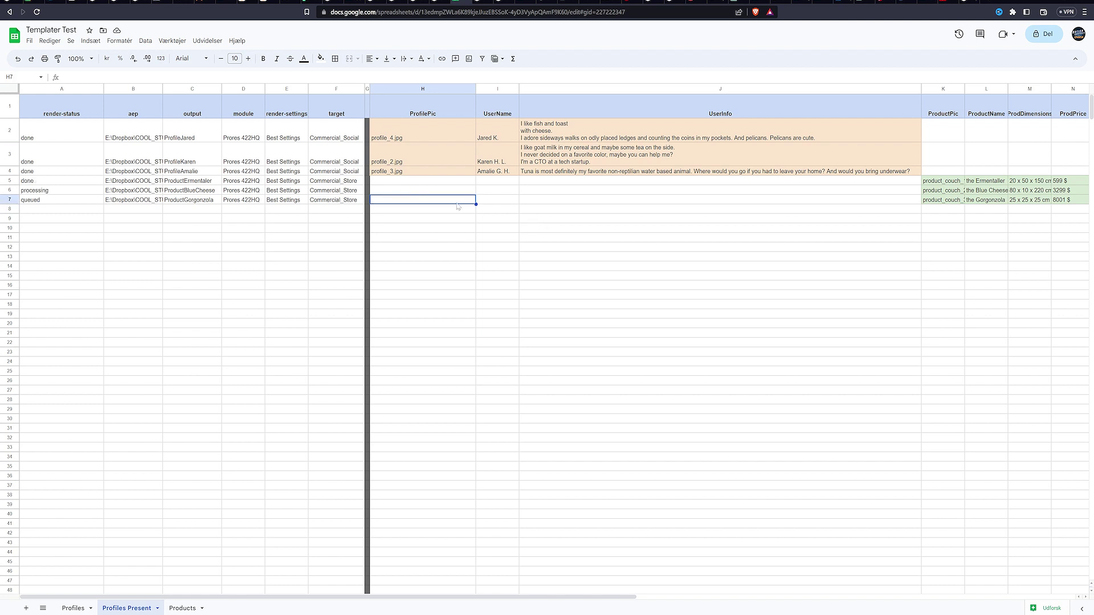
key("Down")
key("Up")
key("Down")
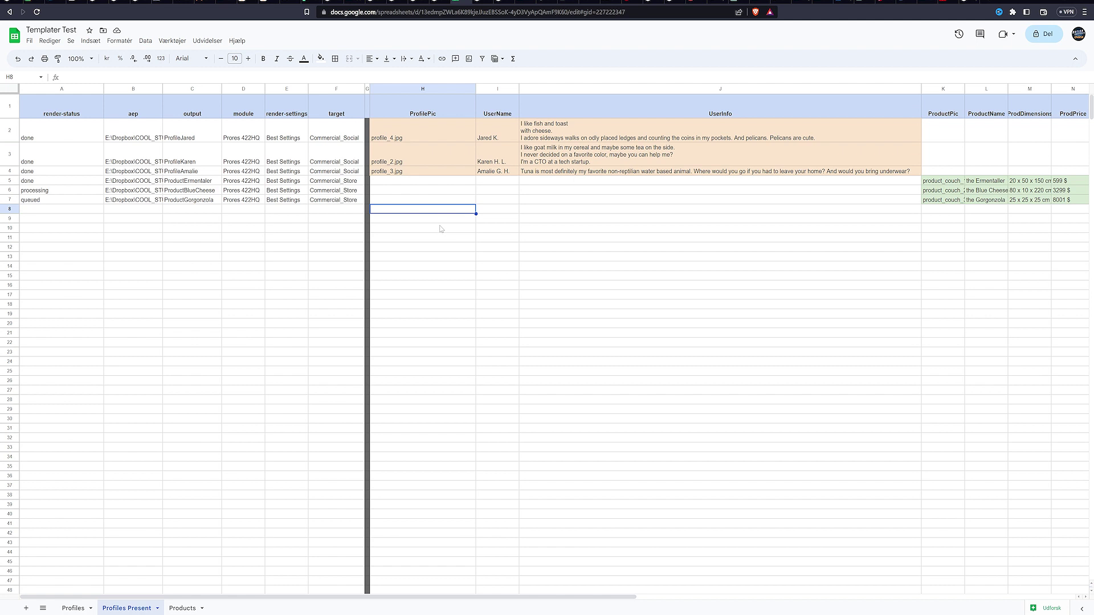
left_click(499, 212)
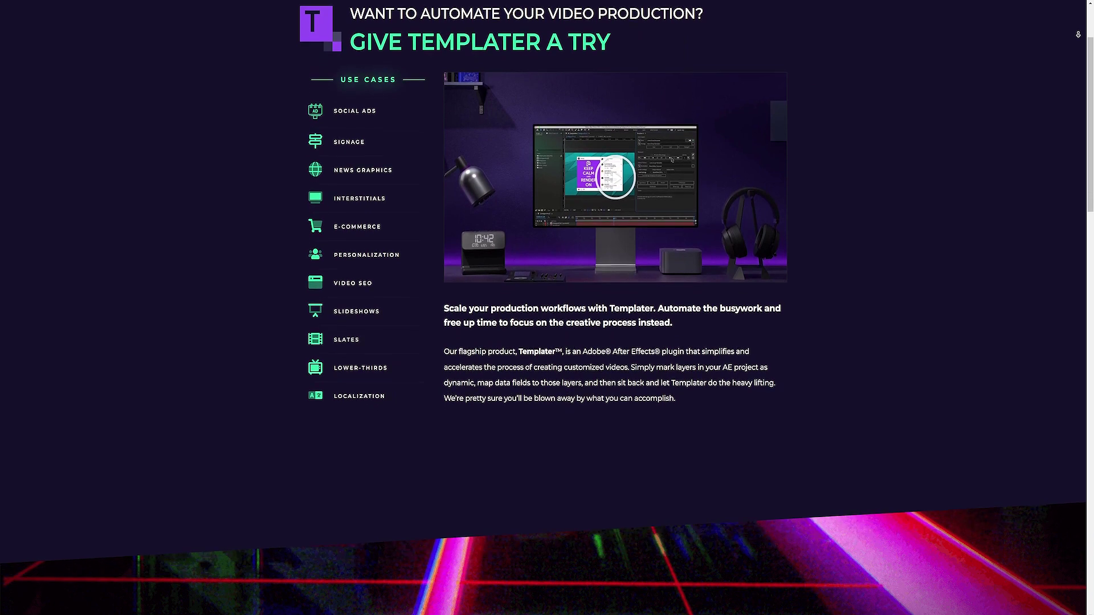
Step: Scroll down the Templater page to the Download Templater 3 free-trial section
scroll(542, 308, "down", 6)
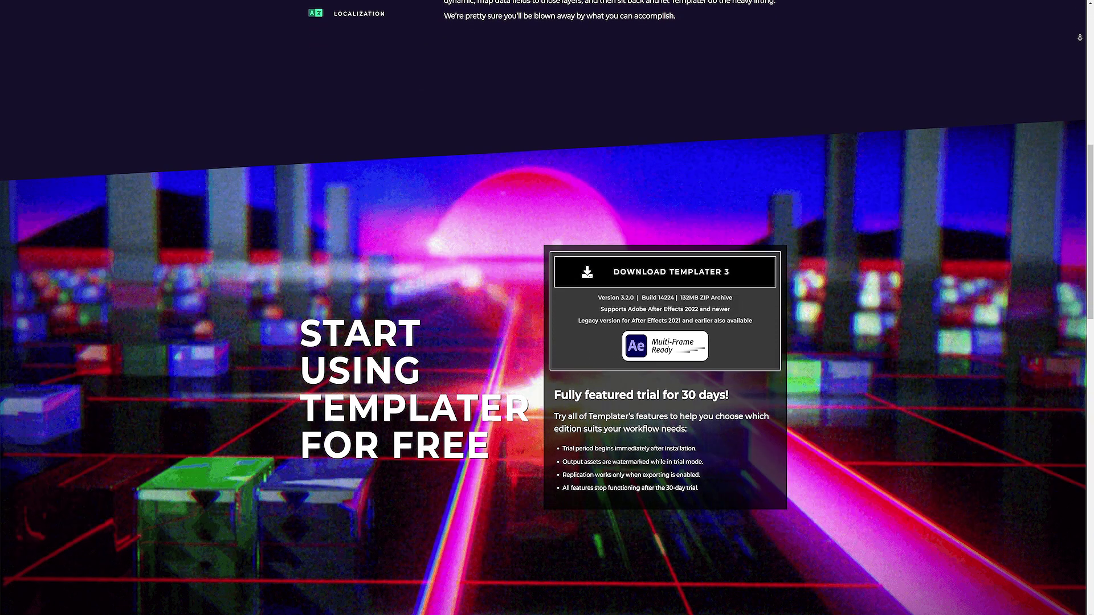